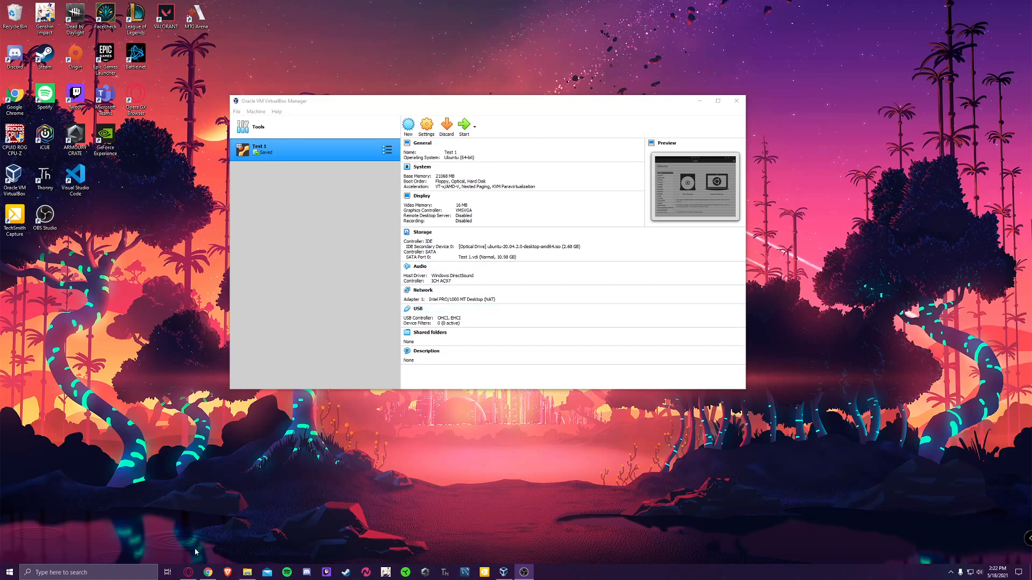
# Switch to Chrome and download the VirtualBox 6.1.22 installer for Windows hosts from the VirtualBox downloads page
pyautogui.click(188, 572)
pyautogui.click(188, 572)
pyautogui.click(208, 572)
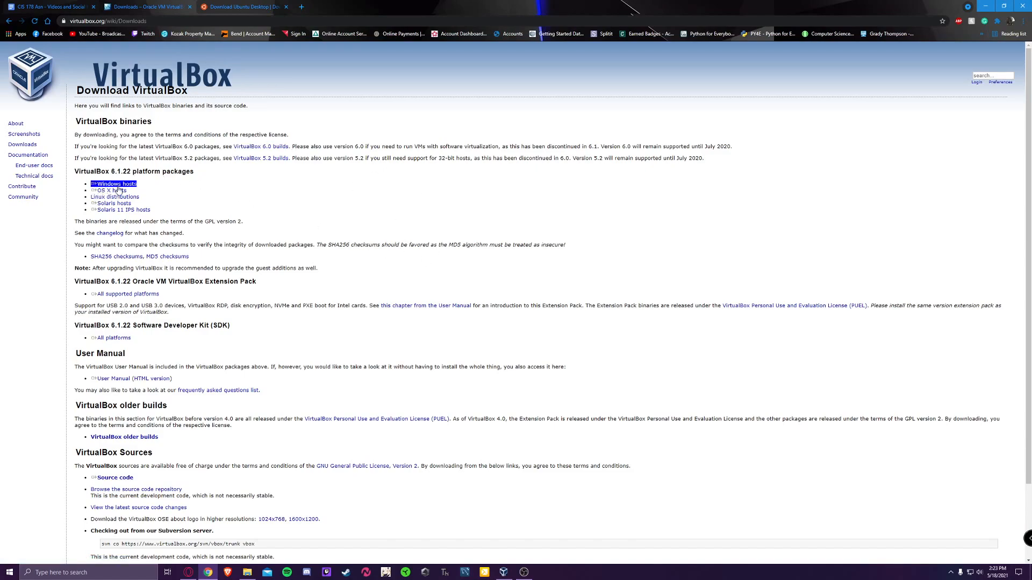
pyautogui.tripleClick(85, 186)
pyautogui.click(118, 186)
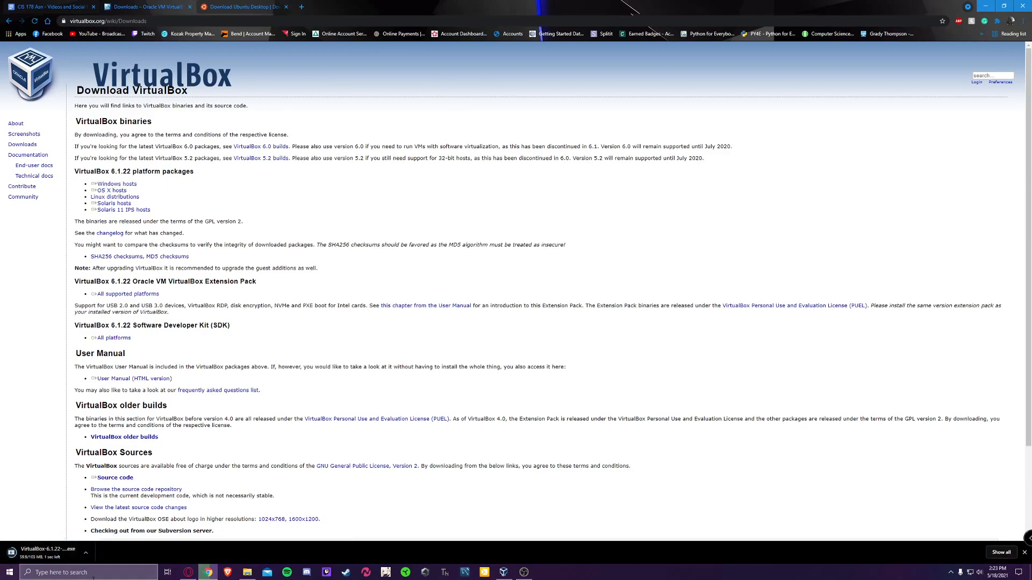
pyautogui.click(1024, 552)
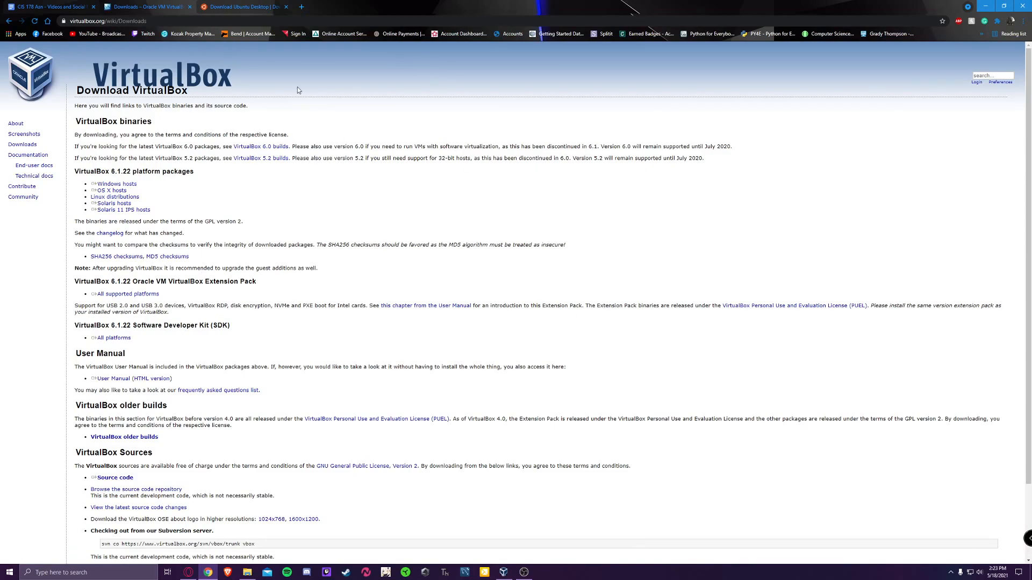
# Review the Ubuntu Desktop download page and the files in the Tech folder, and minimise both windows
pyautogui.click(241, 6)
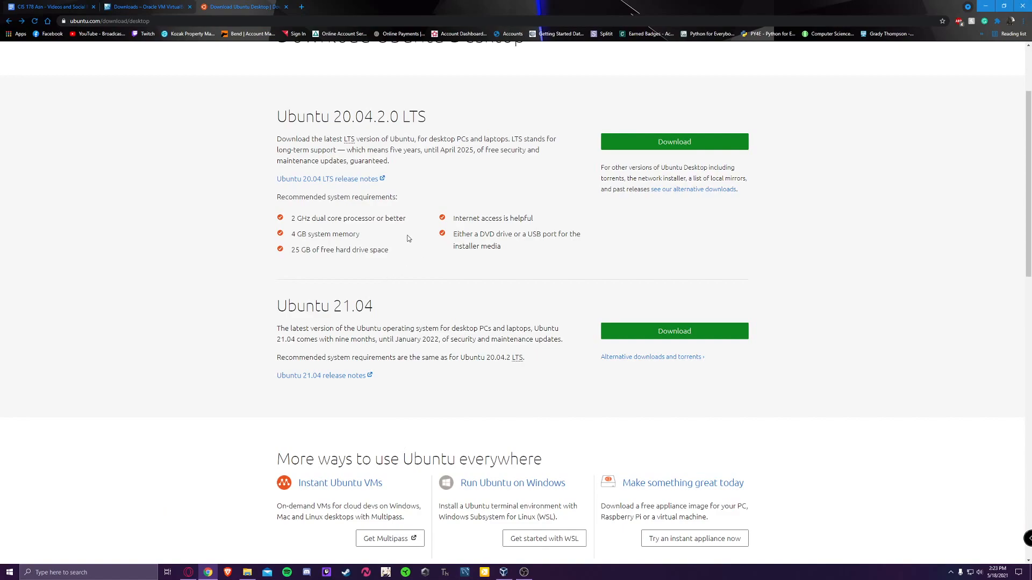
pyautogui.scroll(3, 301, 135)
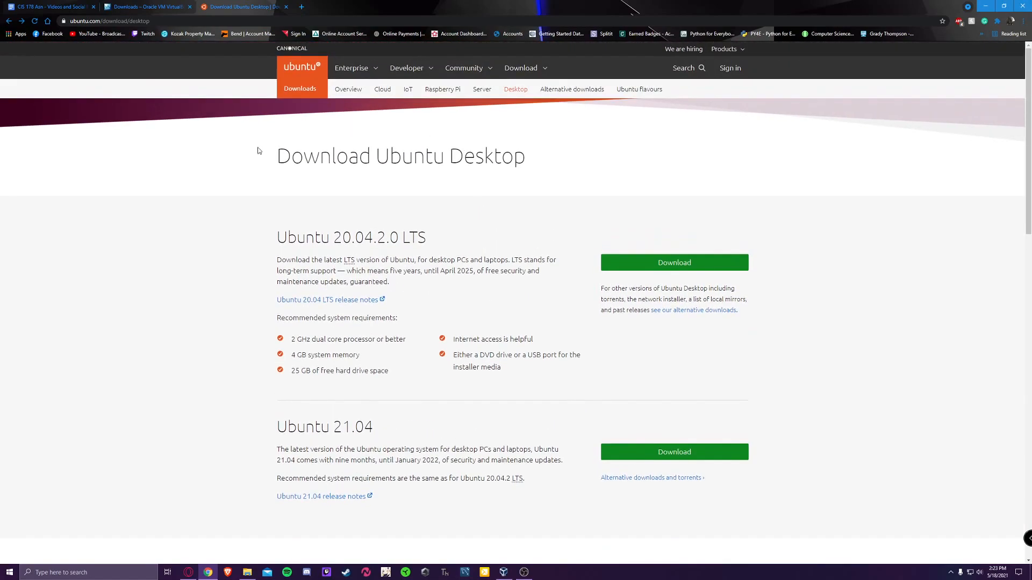
pyautogui.scroll(-2, 495, 159)
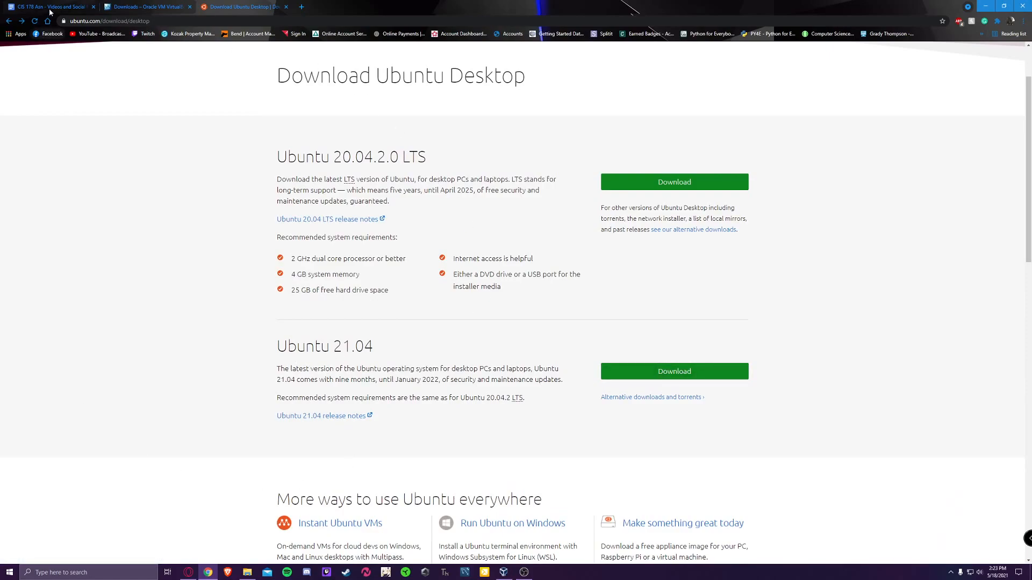
pyautogui.click(248, 572)
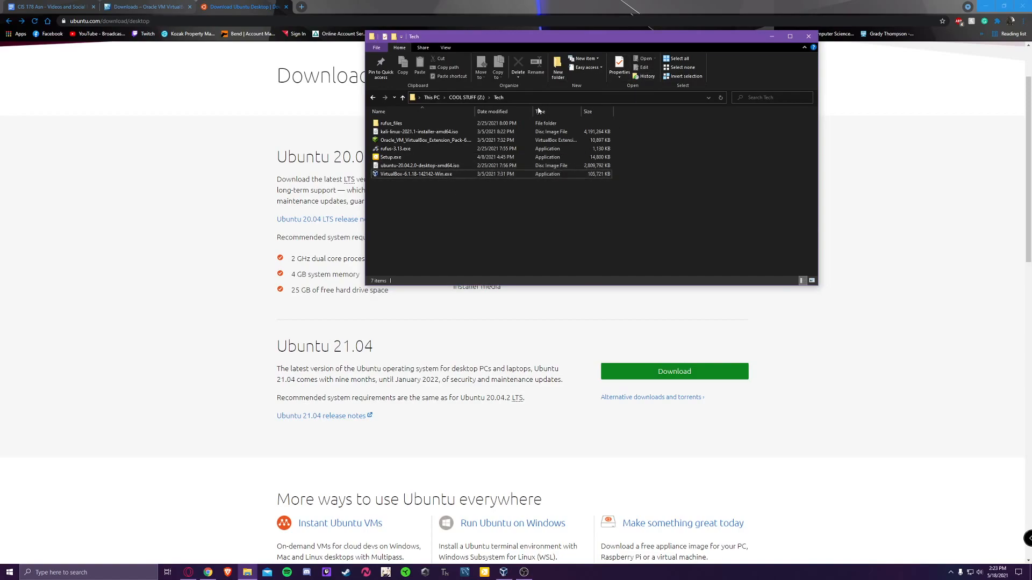
pyautogui.click(771, 37)
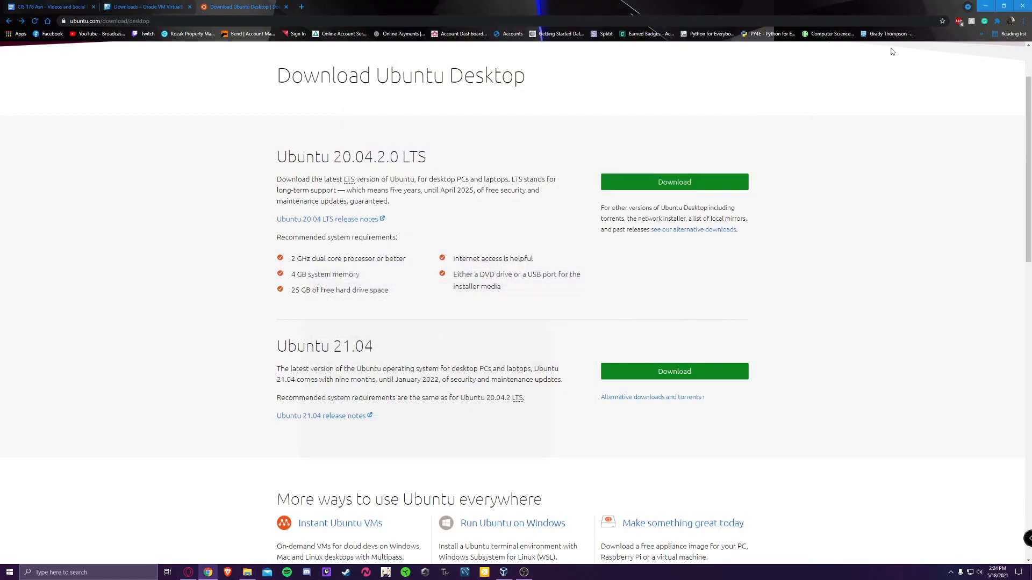
pyautogui.click(985, 6)
# Start creating a new virtual machine in VirtualBox Manager and name it Test 2
pyautogui.moveTo(540, 103)
pyautogui.mouseDown()
pyautogui.moveTo(575, 77)
pyautogui.moveTo(538, 92)
pyautogui.mouseUp()
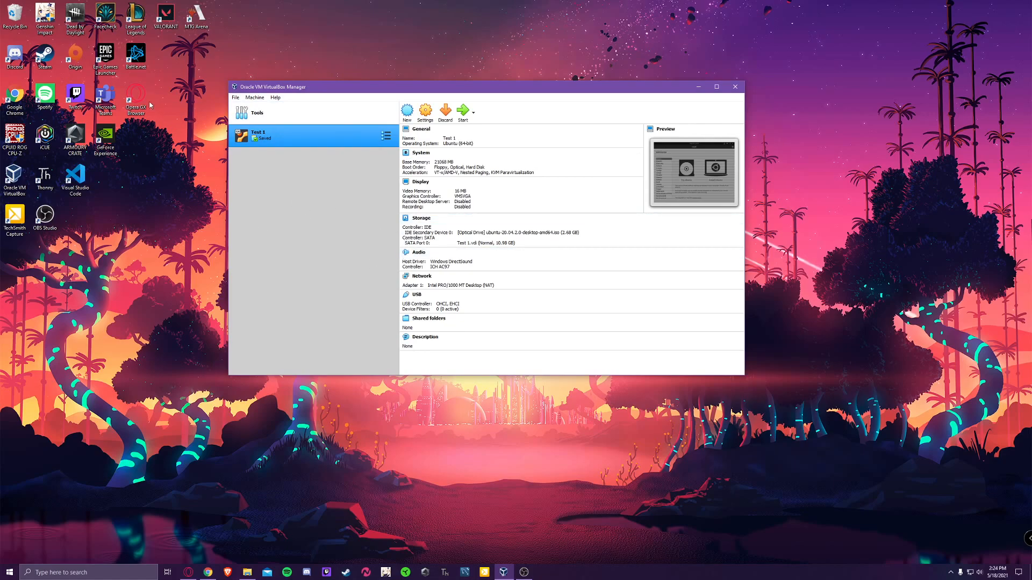
pyautogui.click(407, 113)
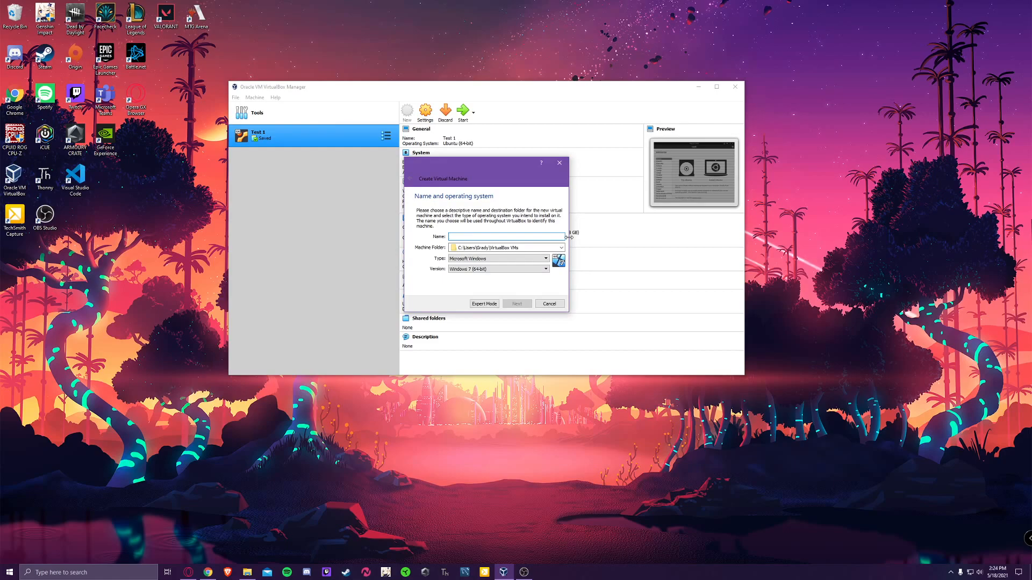
pyautogui.write('Test 2')
# Set the new machine's folder to Virtual BOIS on the COOL STUFF (Z:) drive
pyautogui.click(561, 248)
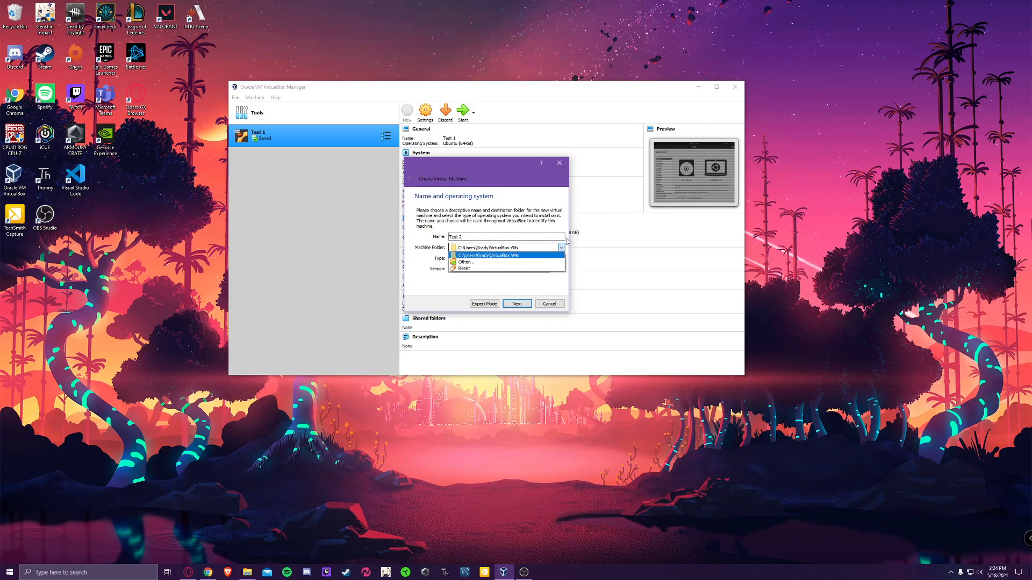
pyautogui.click(561, 255)
pyautogui.click(560, 249)
pyautogui.click(543, 217)
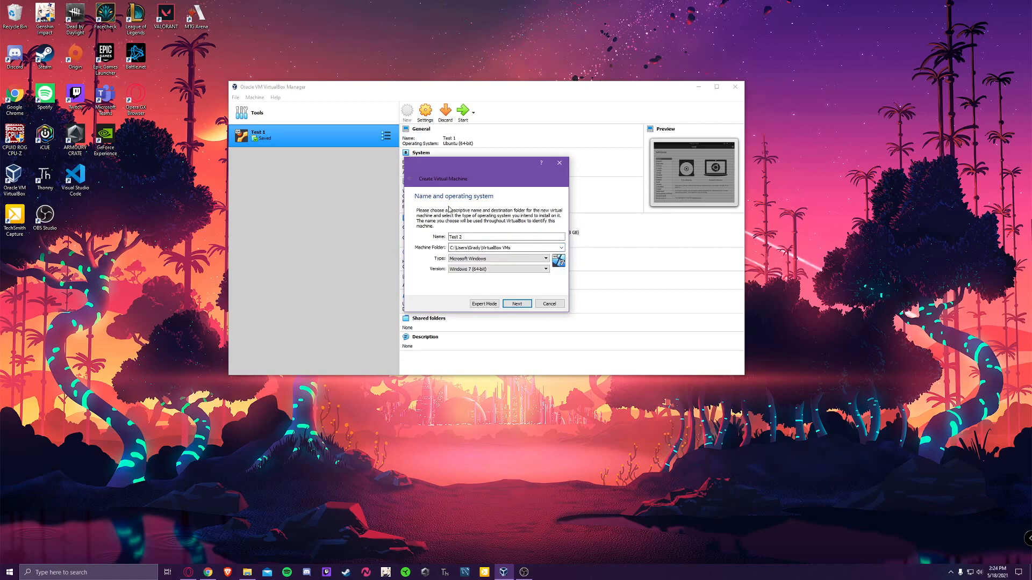
pyautogui.click(561, 248)
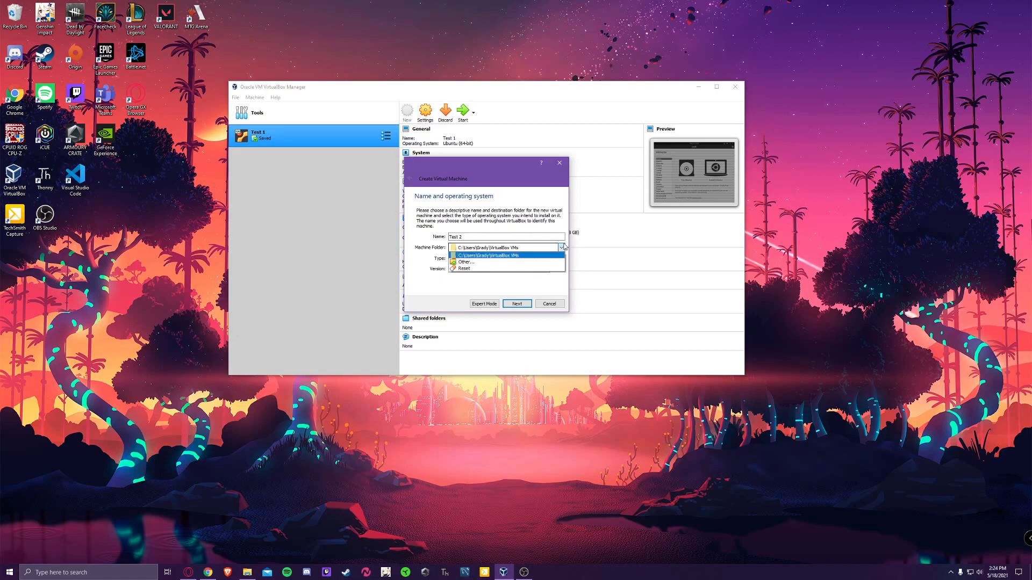
pyautogui.click(478, 263)
pyautogui.scroll(-1, 436, 382)
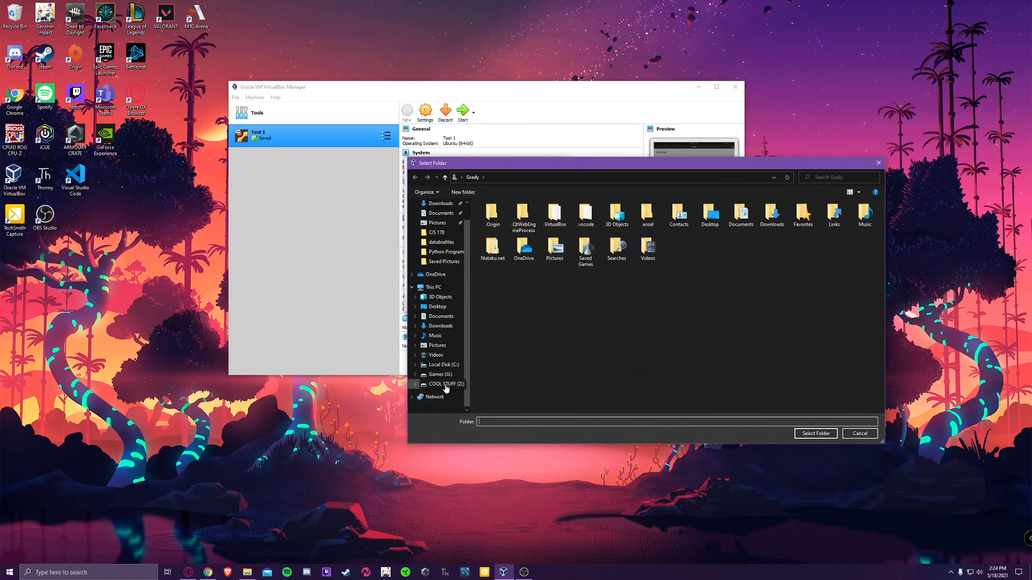
pyautogui.click(441, 382)
pyautogui.scroll(-1, 438, 334)
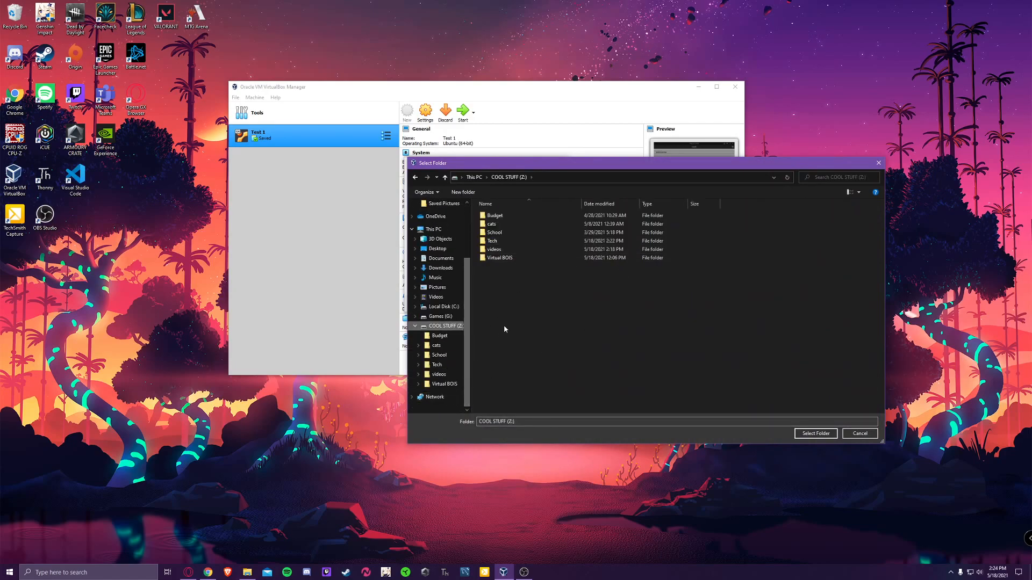
pyautogui.doubleClick(673, 262)
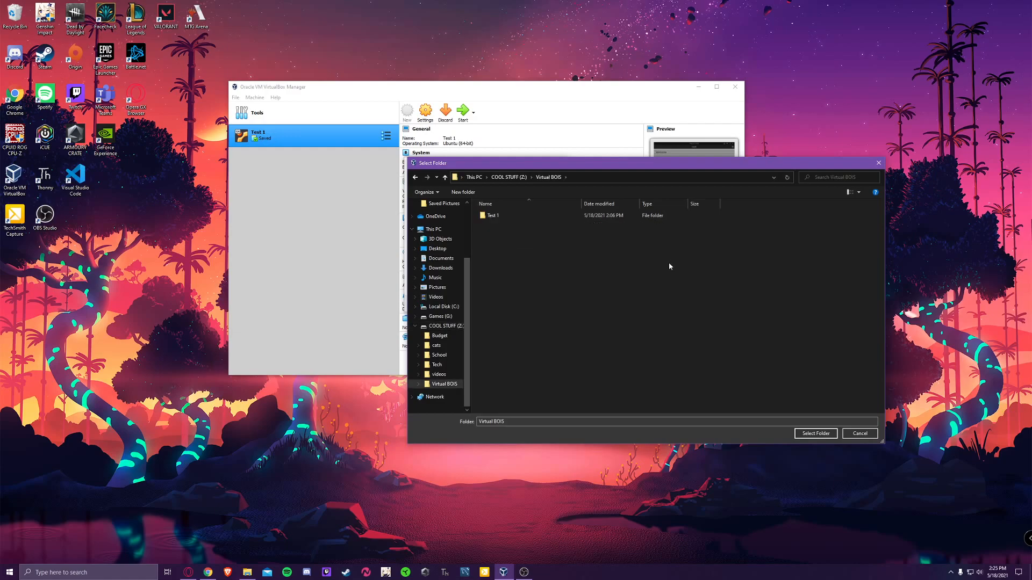
pyautogui.click(811, 433)
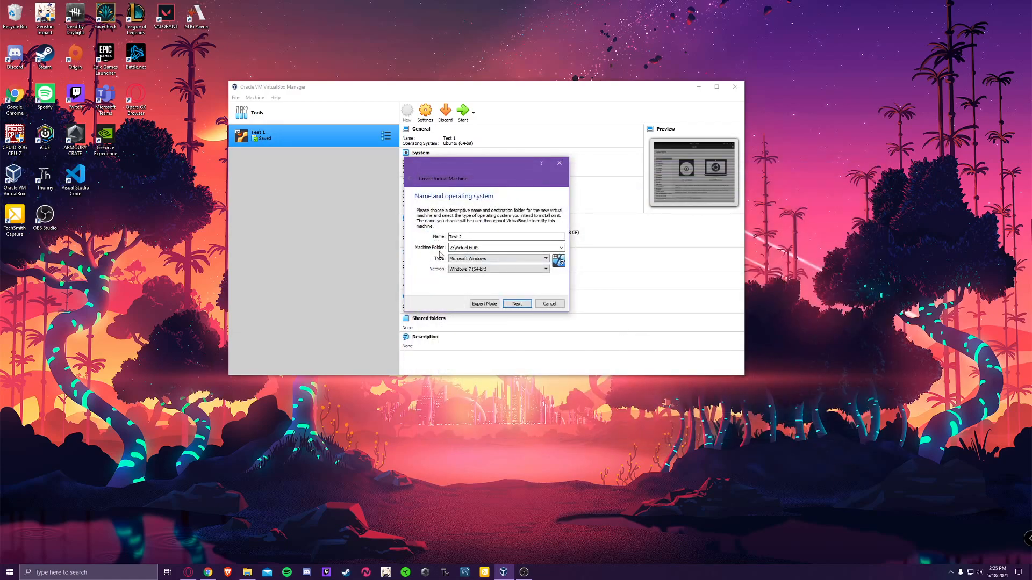
# Set the operating system type to Linux and the version to Ubuntu (64-bit), and accept the name and system settings
pyautogui.click(545, 260)
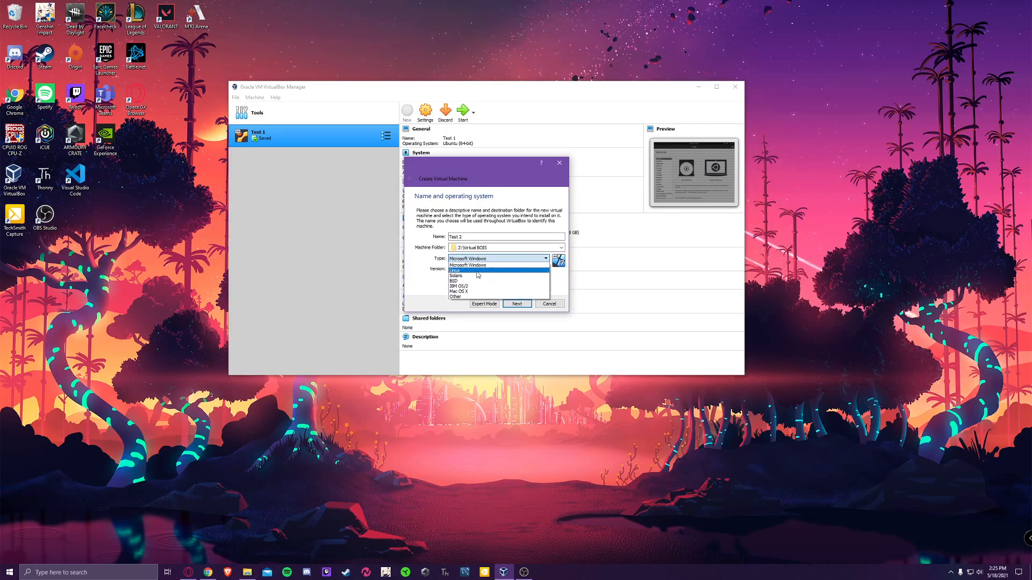
pyautogui.click(454, 271)
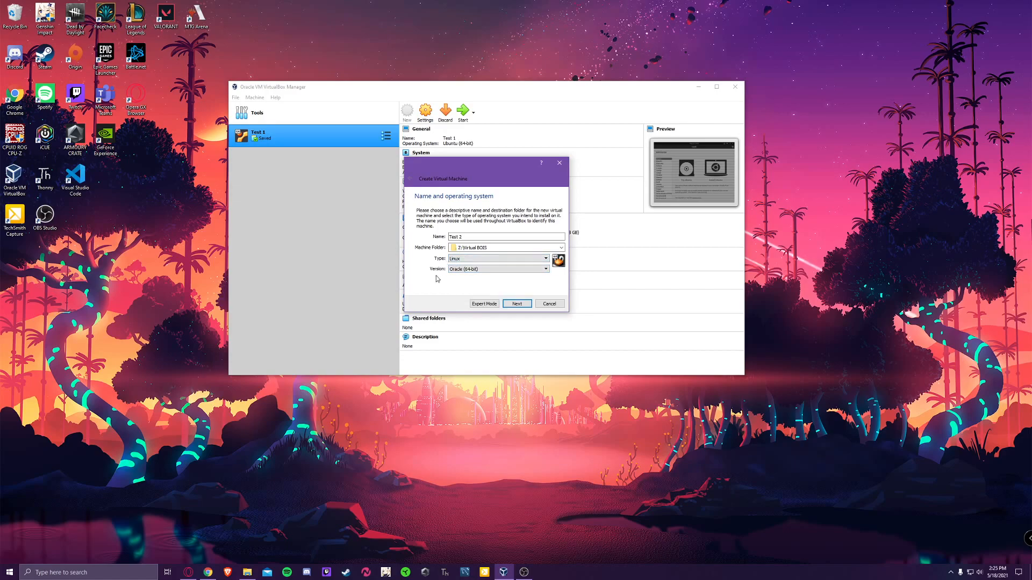
pyautogui.click(491, 270)
pyautogui.scroll(-3, 509, 298)
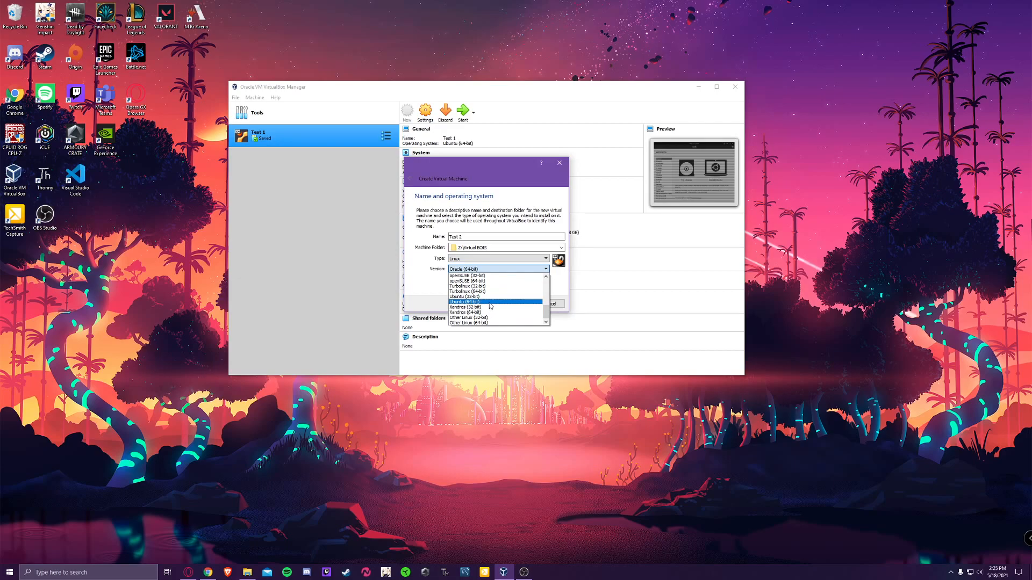
pyautogui.click(490, 302)
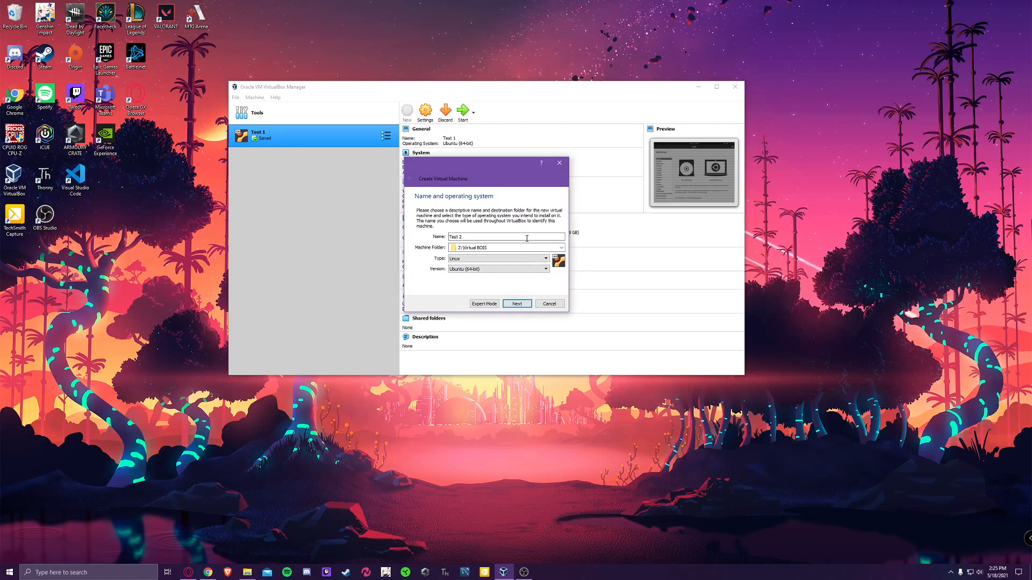
pyautogui.click(517, 305)
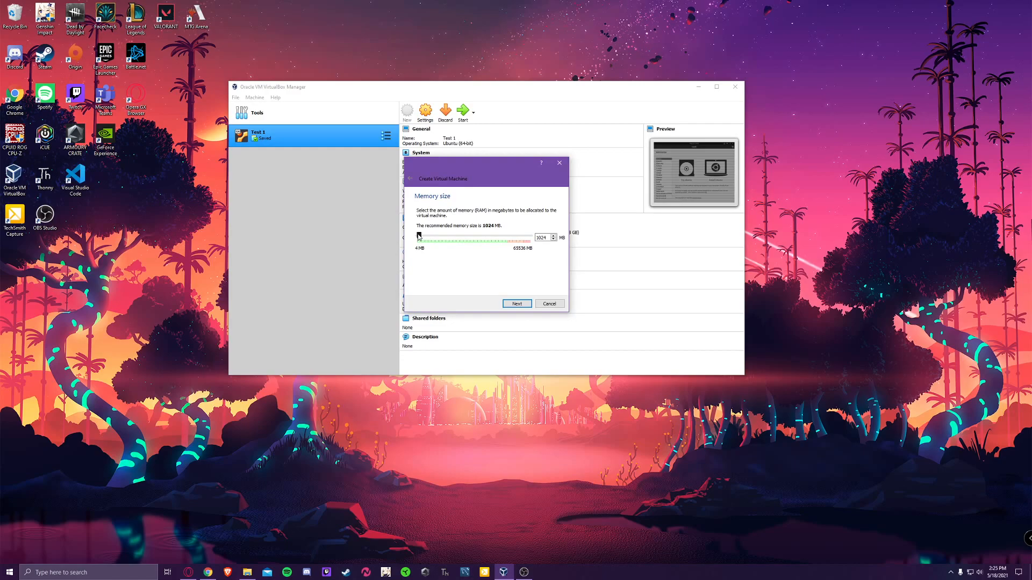
# Allocate about 21200 MB of memory and create a dynamically allocated 10.00 GB VDI hard disk for Test 2
pyautogui.moveTo(420, 237); pyautogui.dragTo(454, 238)
pyautogui.click(515, 307)
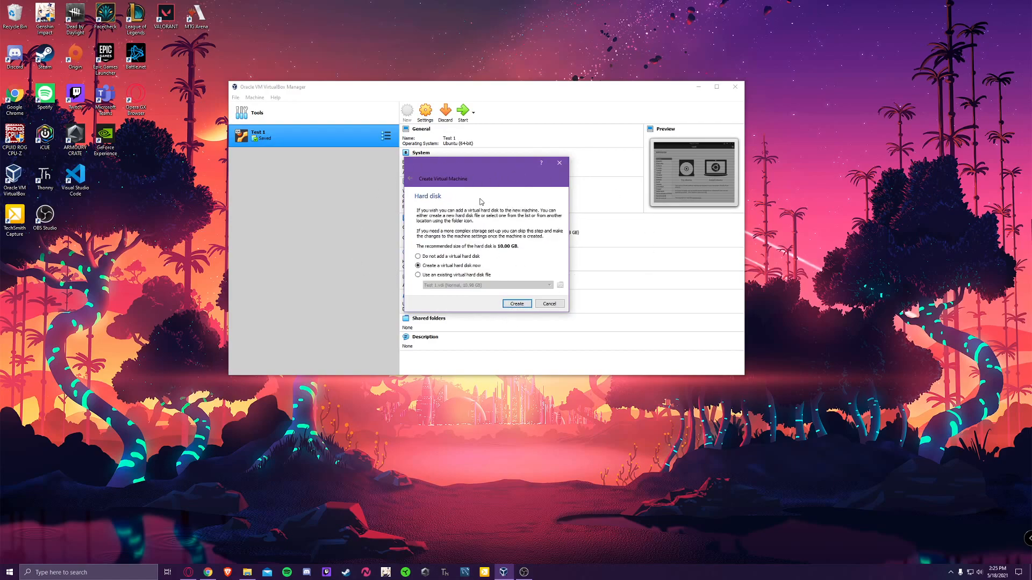
pyautogui.click(516, 305)
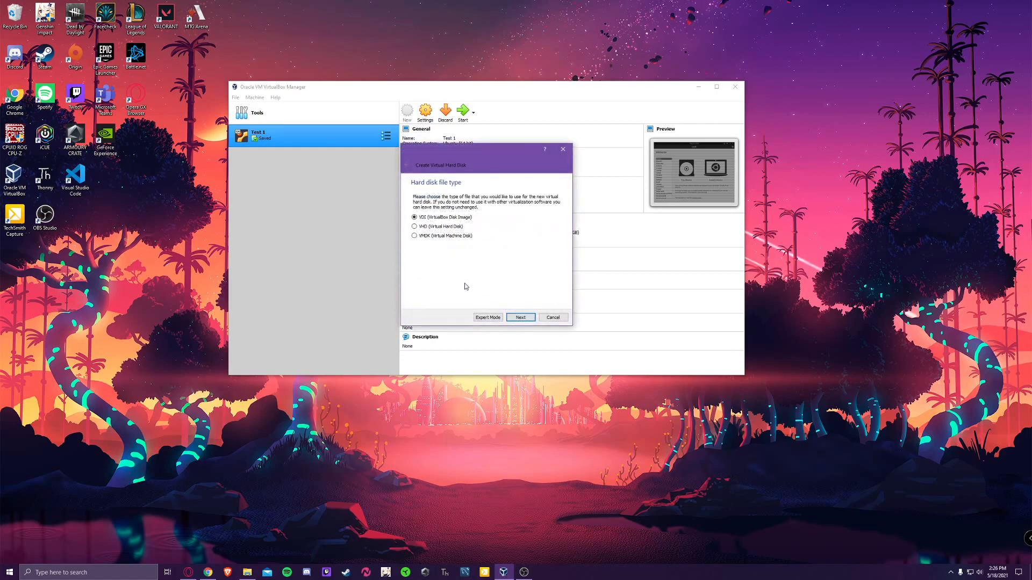
pyautogui.click(522, 318)
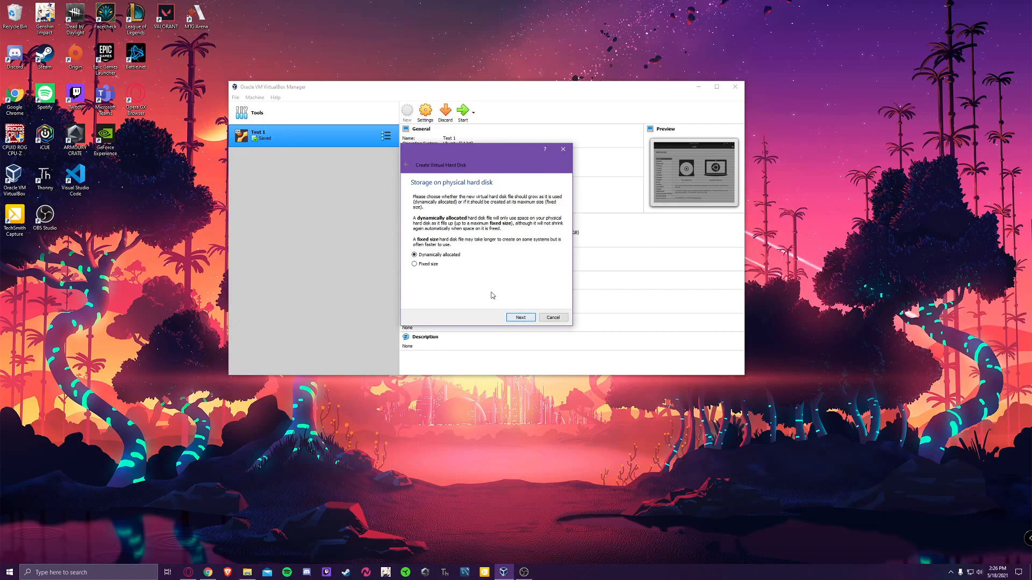
pyautogui.click(520, 318)
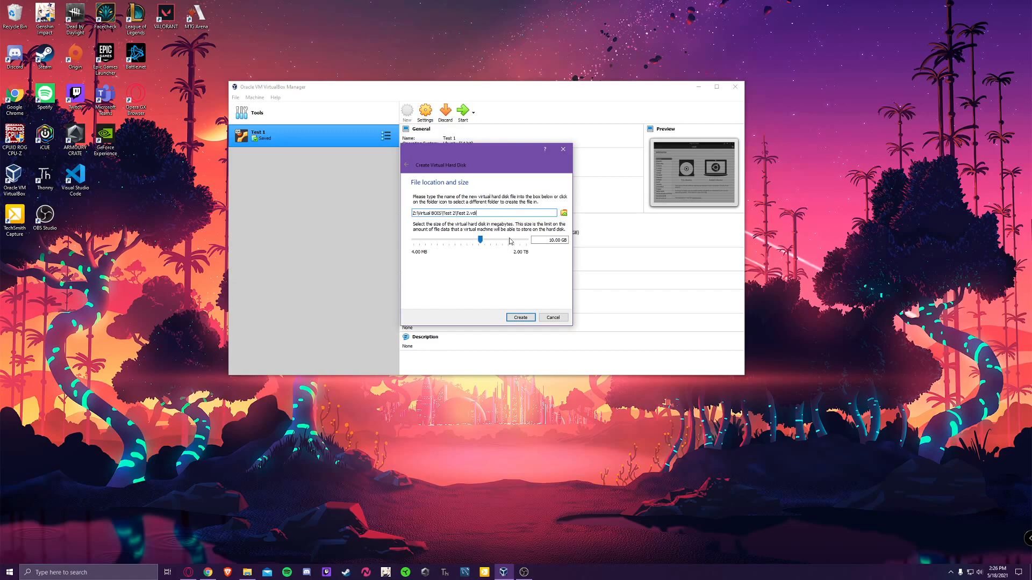
pyautogui.moveTo(482, 243)
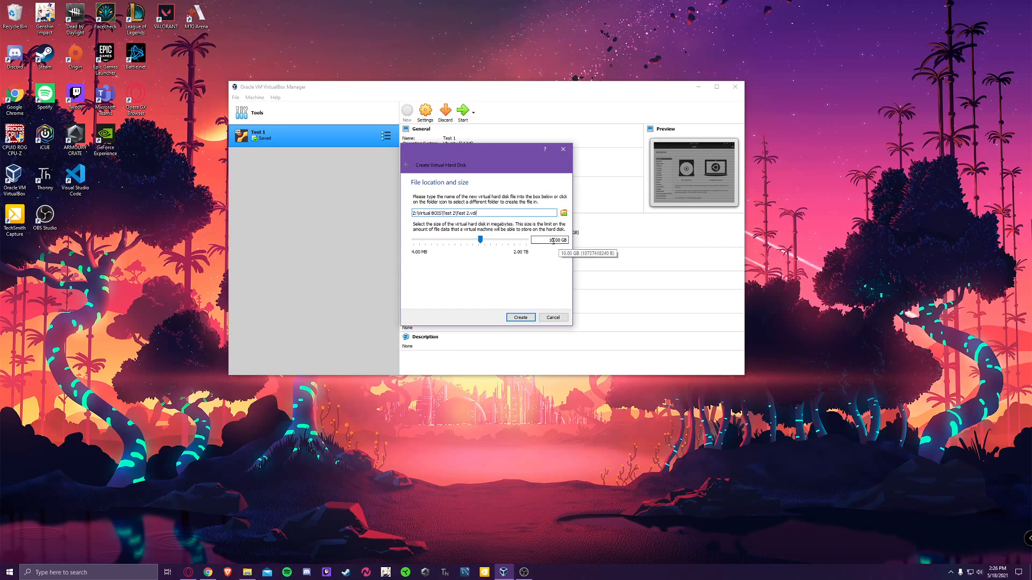
pyautogui.click(524, 317)
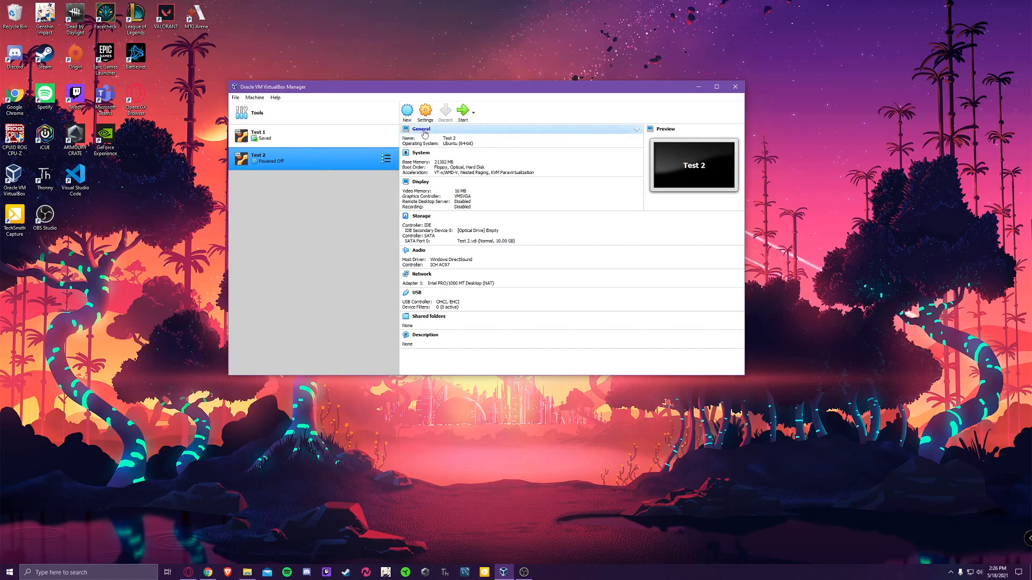
# In Test 2's storage settings, load ubuntu-20.04.2.0-desktop-amd64.iso into the empty IDE optical drive
pyautogui.click(425, 111)
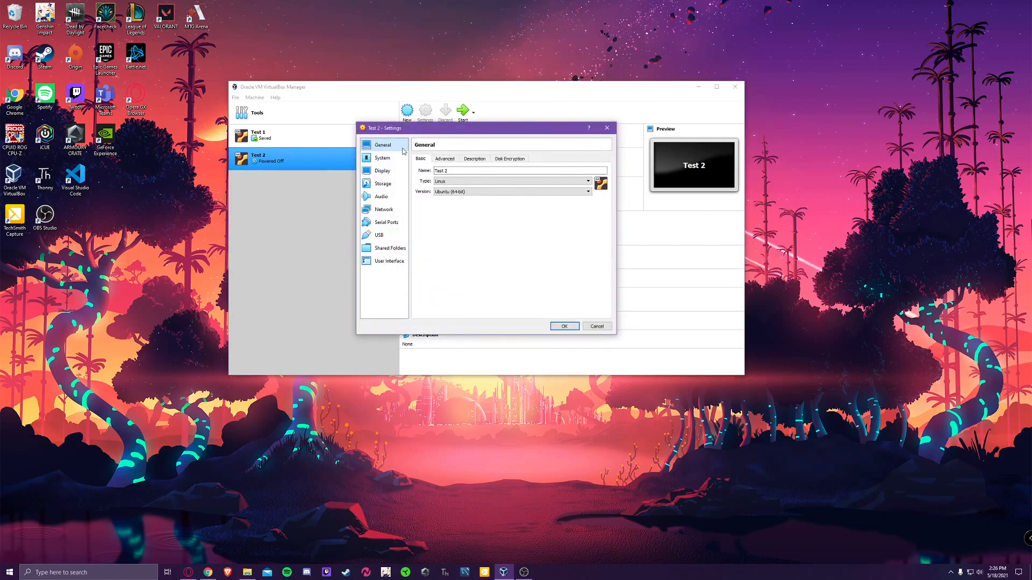
pyautogui.click(380, 188)
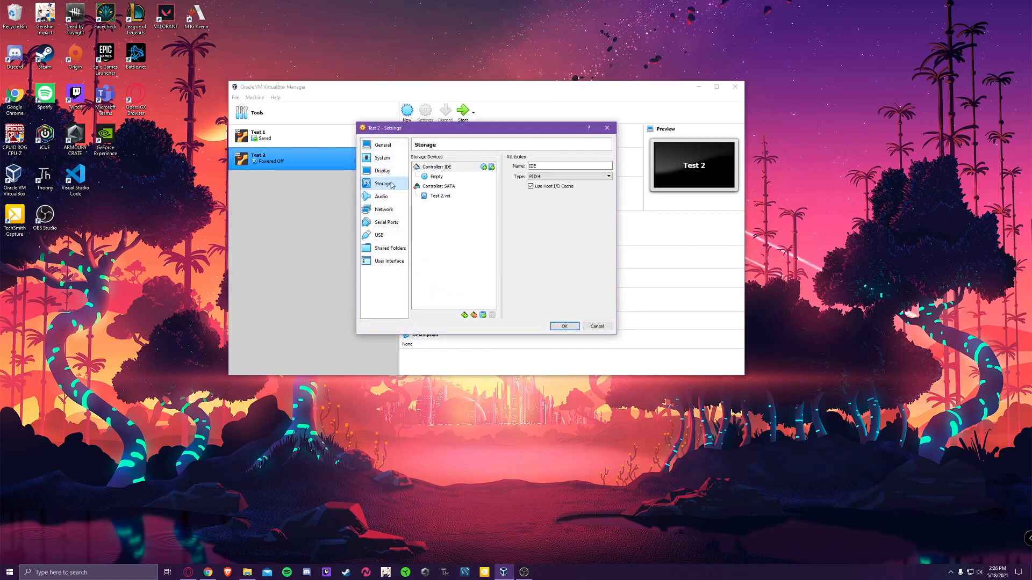
pyautogui.click(435, 178)
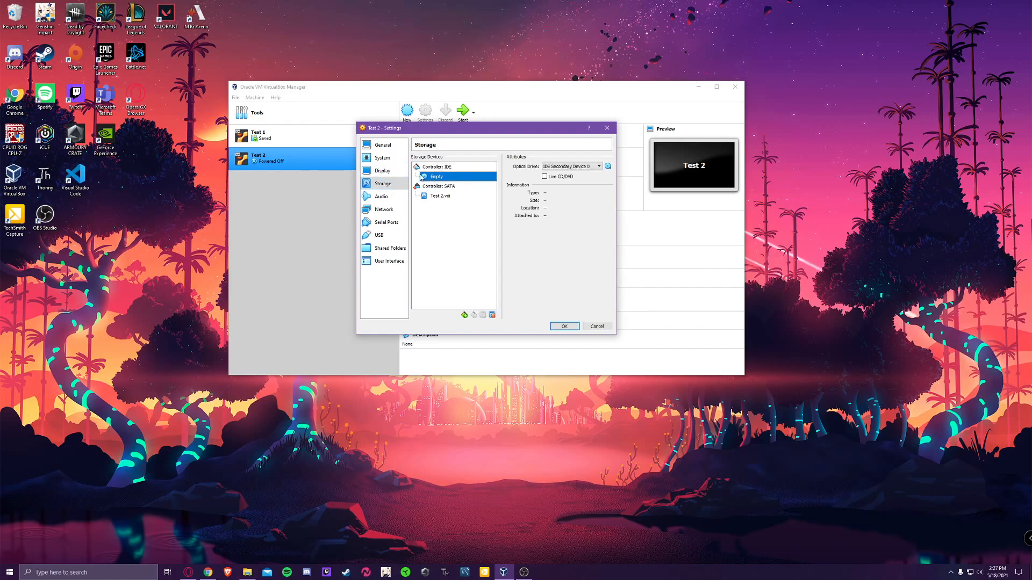
pyautogui.click(608, 167)
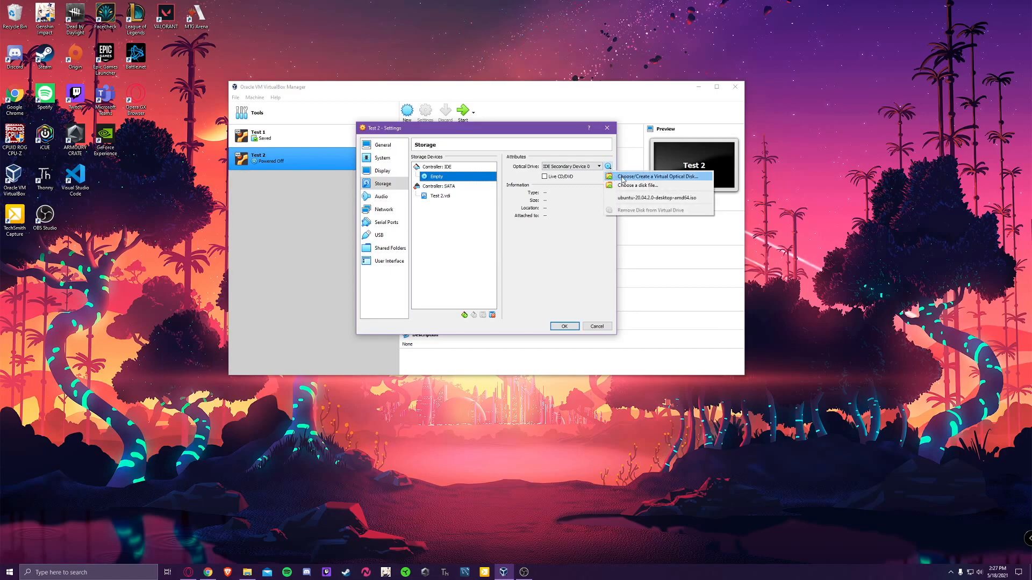
pyautogui.click(634, 185)
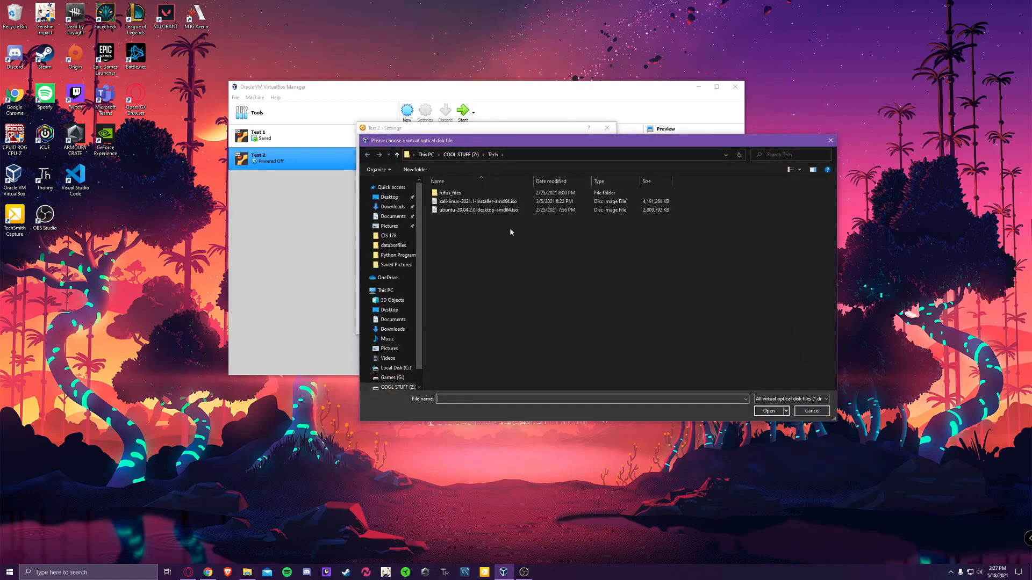
pyautogui.click(493, 211)
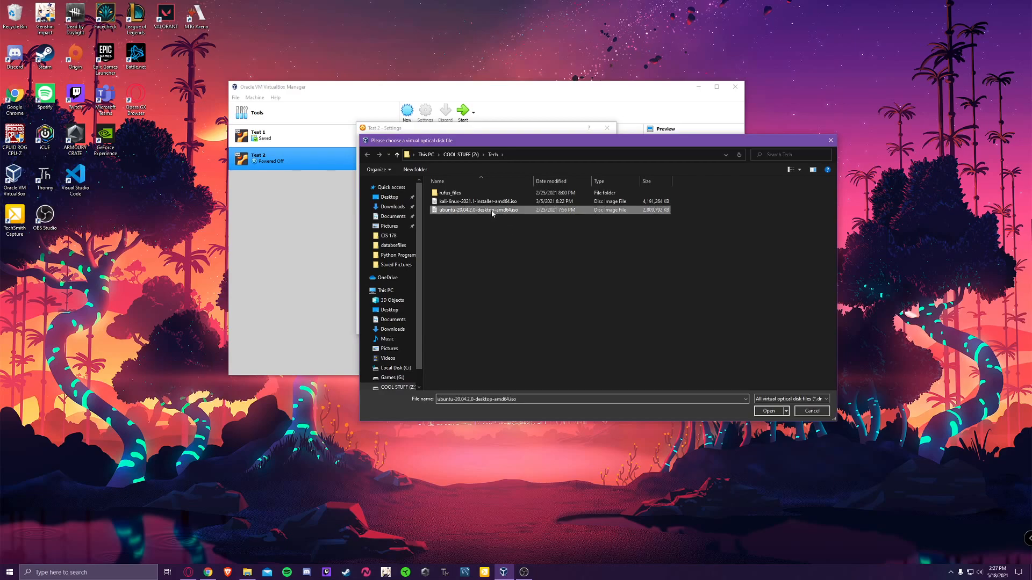
pyautogui.doubleClick(487, 210)
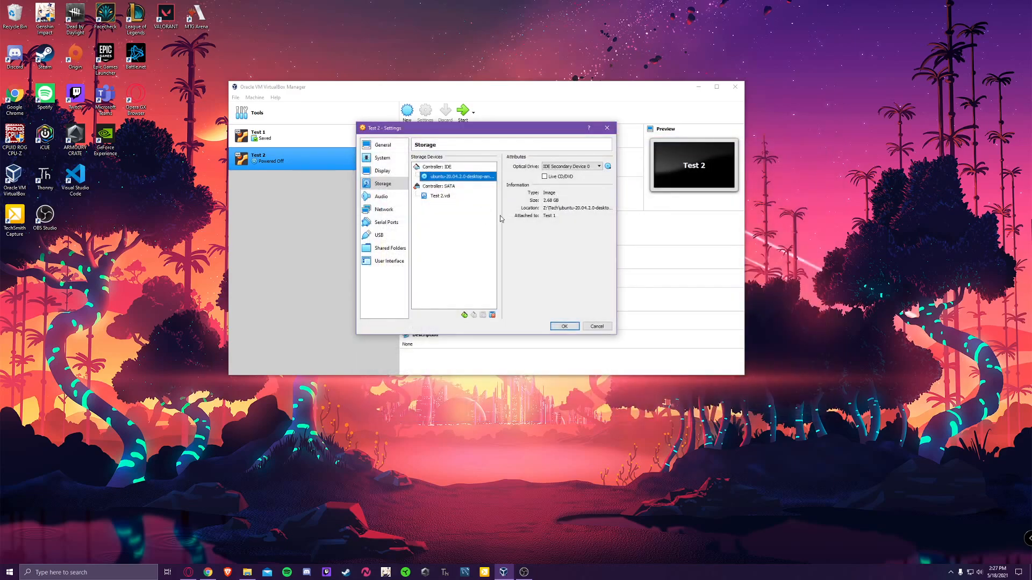
# Save Test 2's storage settings and start the machine from ubuntu-20.04.2.0-desktop-amd64.iso, moving the manager window out of the way
pyautogui.click(563, 326)
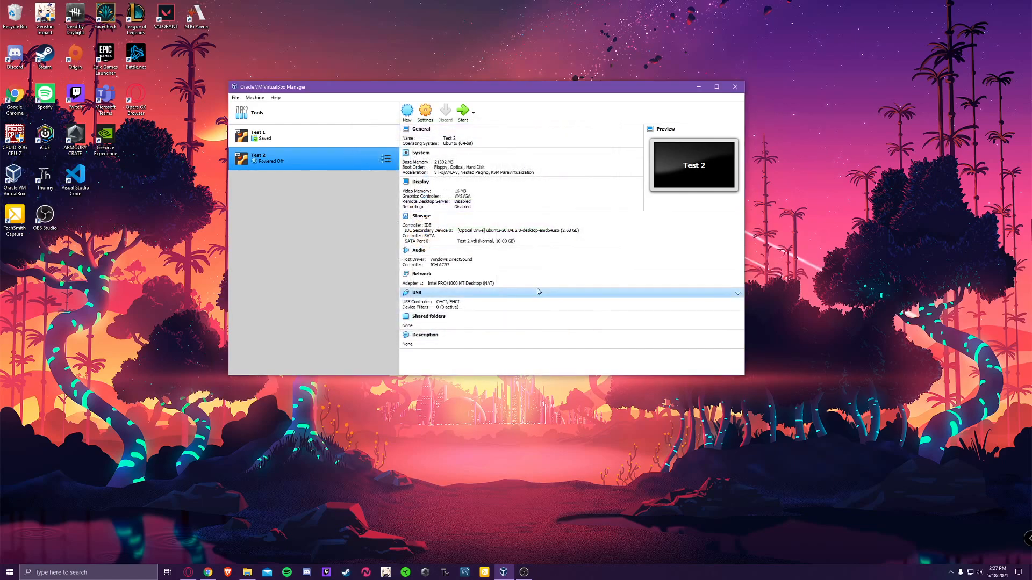
pyautogui.click(462, 113)
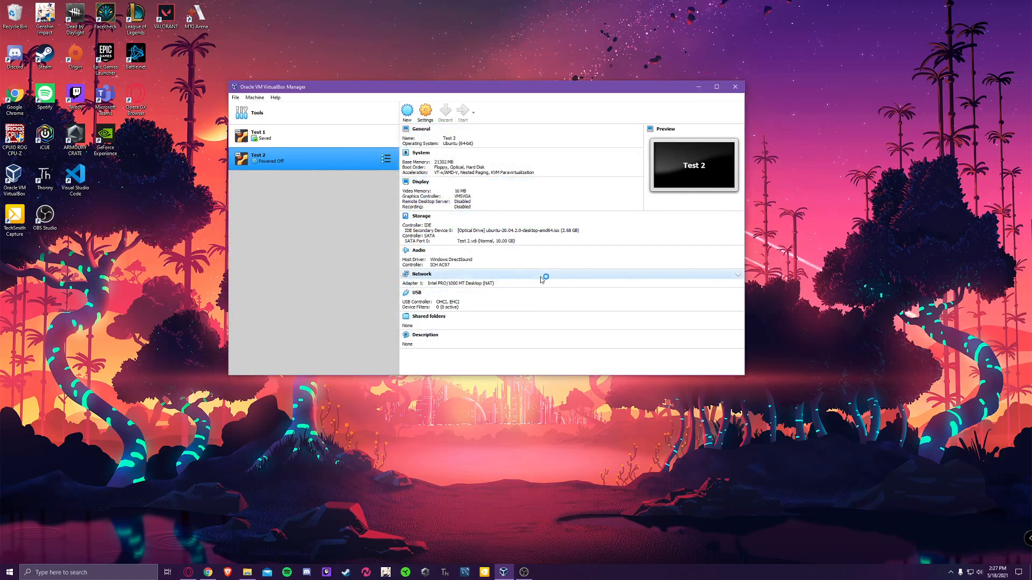
pyautogui.moveTo(560, 92); pyautogui.dragTo(378, 29)
pyautogui.click(586, 178)
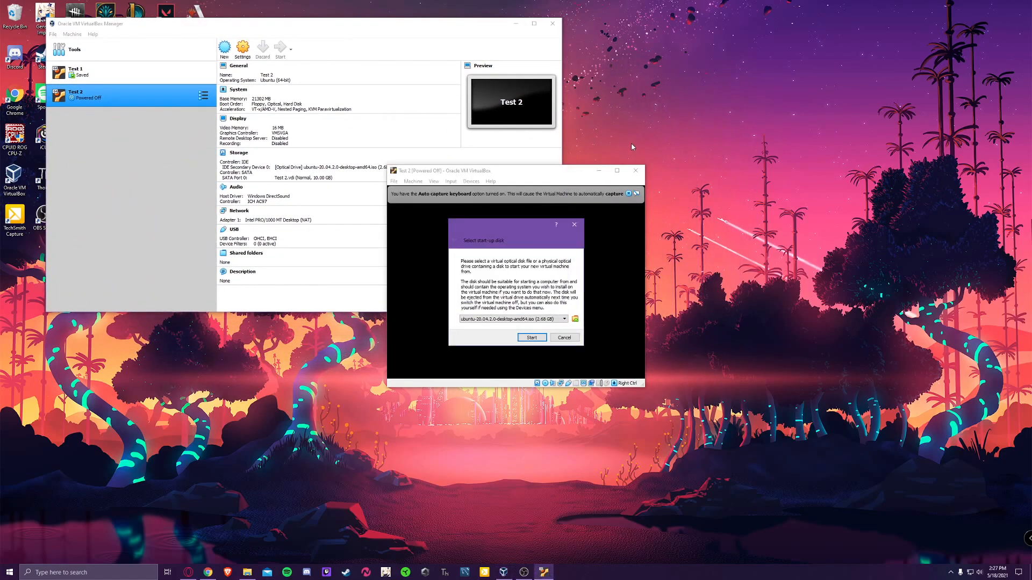
pyautogui.click(527, 338)
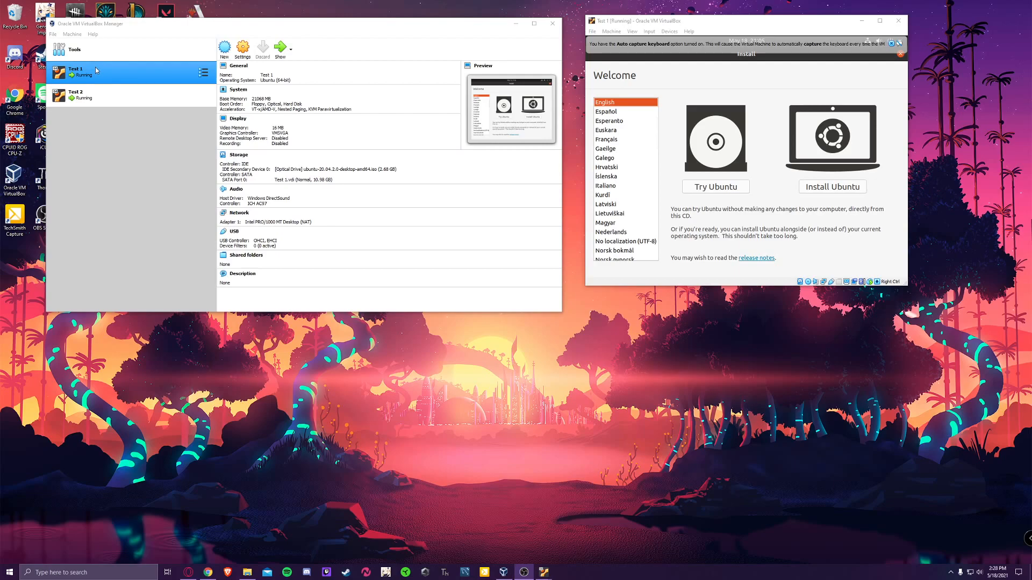
# Check the boot screen in the running Test 2 machine's window and minimize that window
pyautogui.keyDown('ctrl'); pyautogui.click(112, 99); pyautogui.keyUp('ctrl')
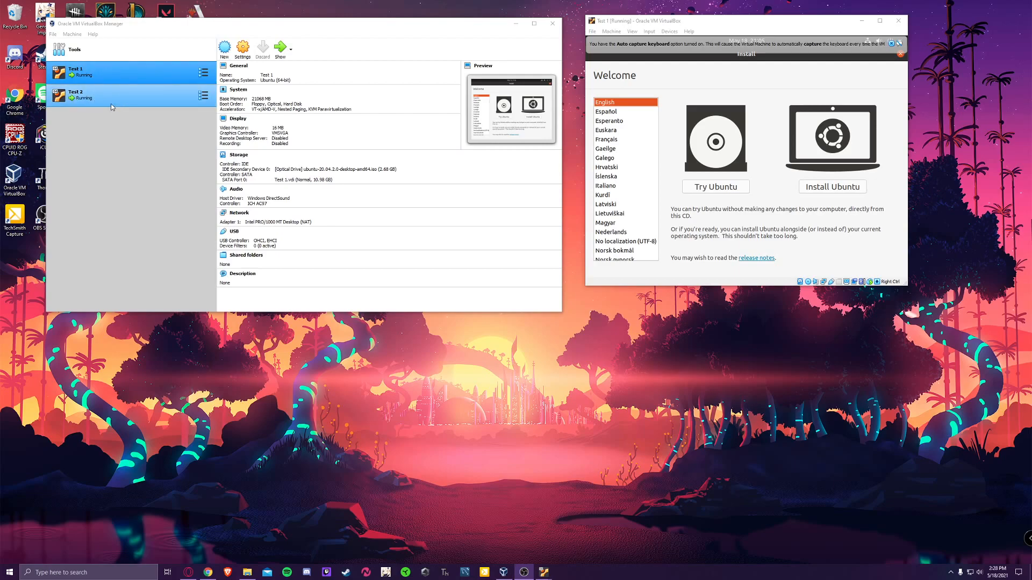
pyautogui.keyDown('ctrl'); pyautogui.click(111, 107); pyautogui.keyUp('ctrl')
pyautogui.moveTo(543, 571)
pyautogui.click(528, 554)
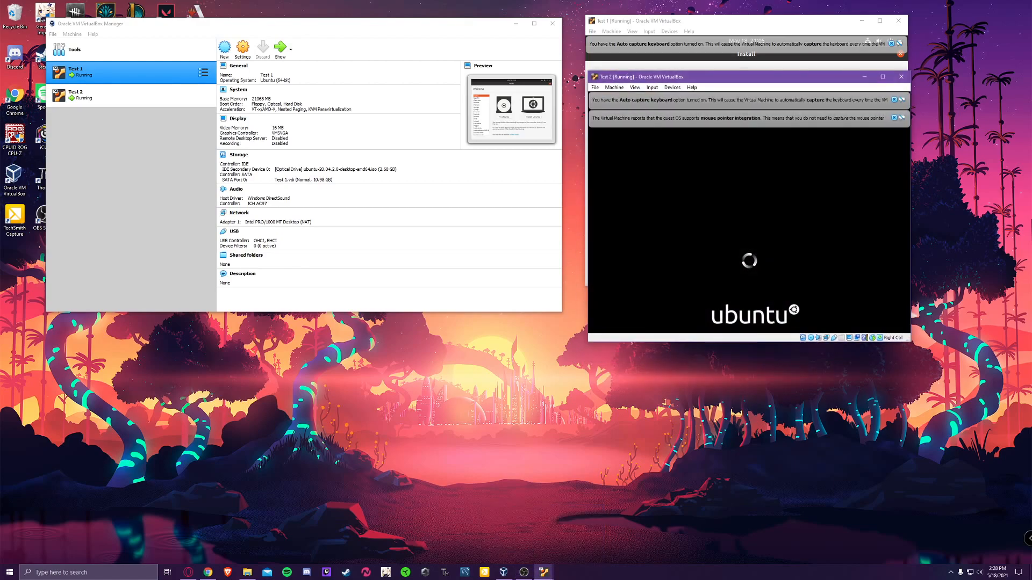
pyautogui.click(865, 78)
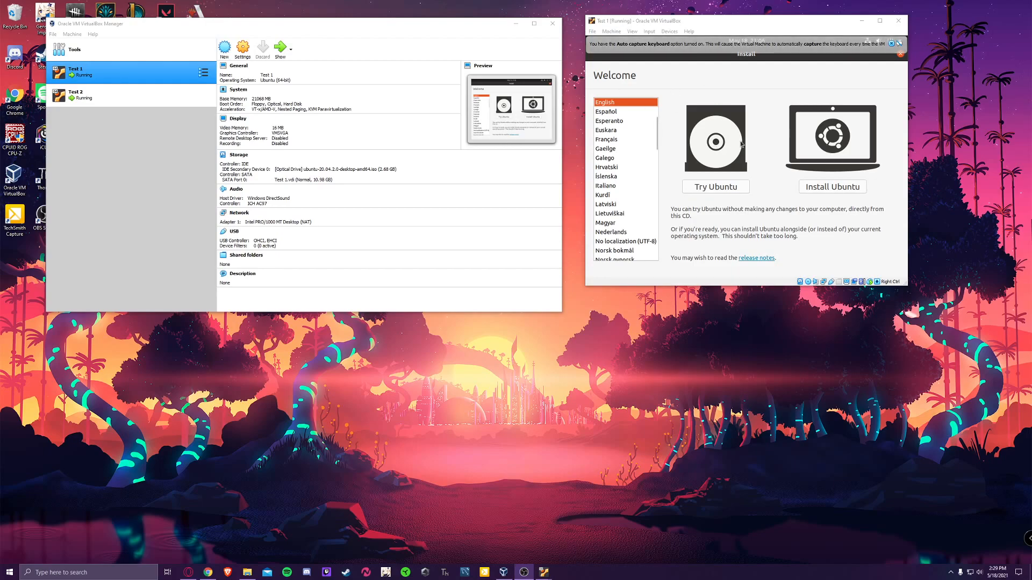
# In Test 1, start installing Ubuntu in English with the English (US) keyboard layout, Normal installation and updates downloaded during installation
pyautogui.moveTo(764, 24); pyautogui.dragTo(696, 22)
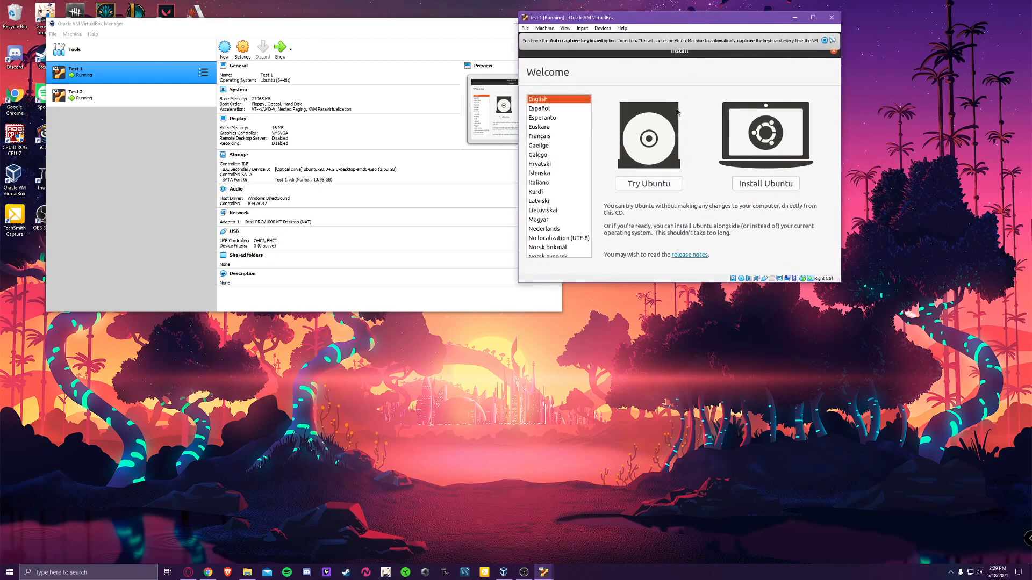
pyautogui.click(776, 188)
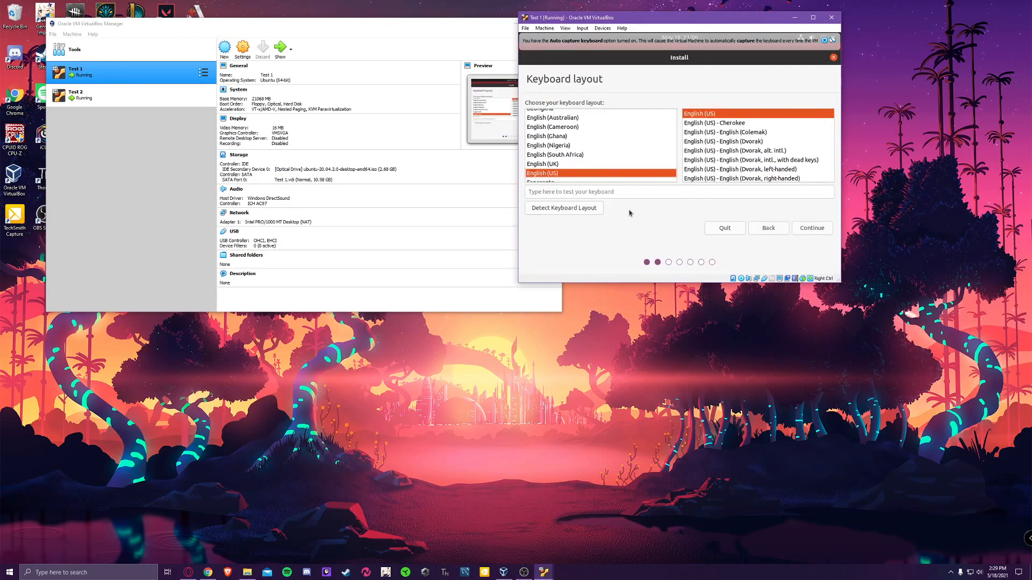
pyautogui.click(812, 228)
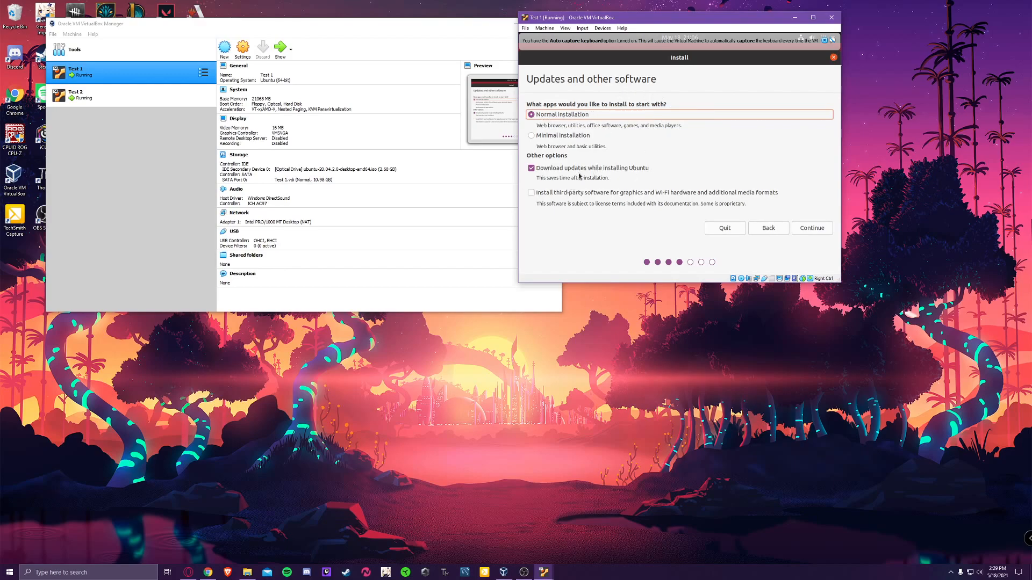
pyautogui.click(799, 232)
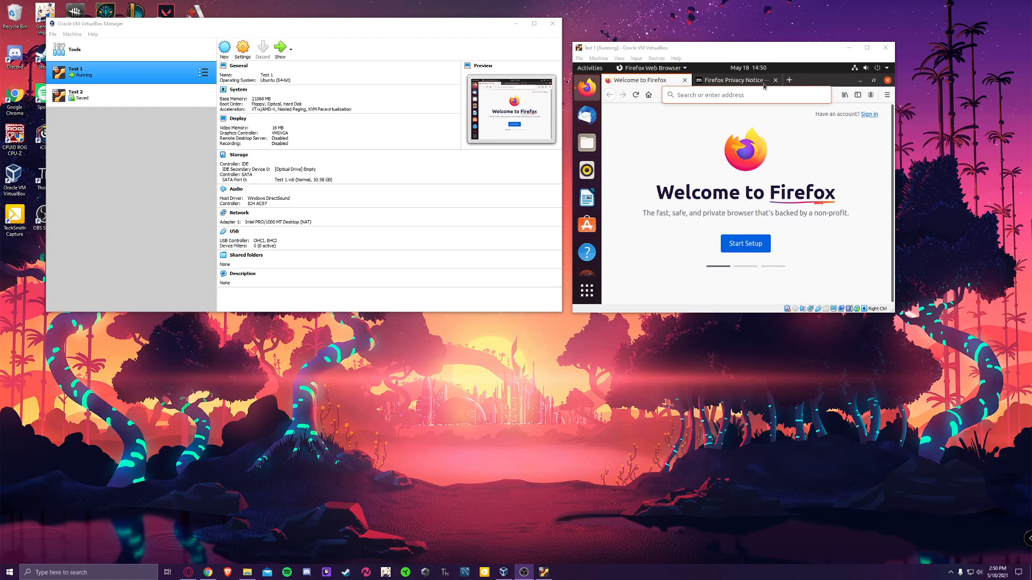
# Minimize Firefox in Test 1 and finish the Ubuntu welcome setup, skipping online accounts and Livepatch and keeping system info reporting on
pyautogui.click(859, 82)
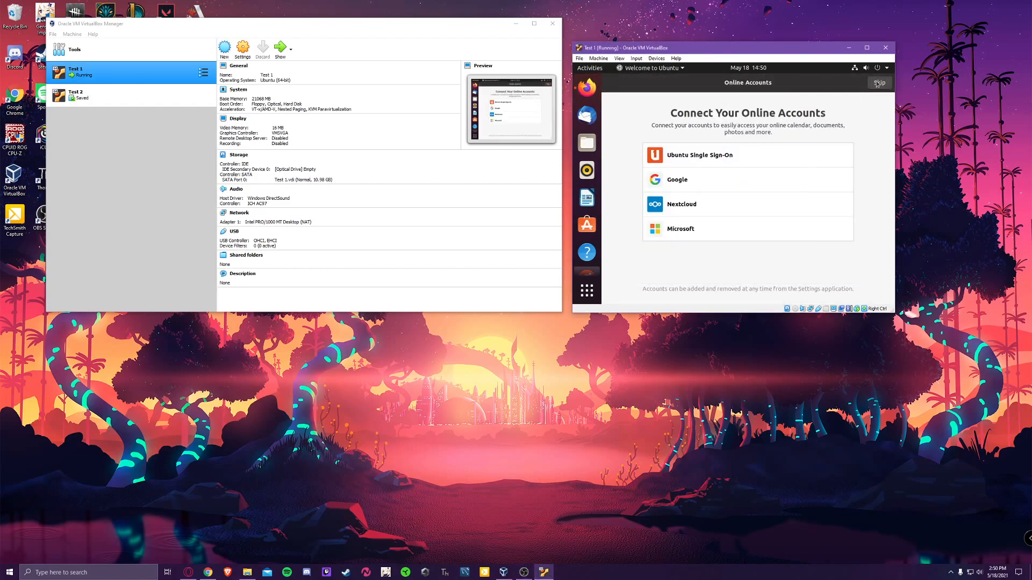
pyautogui.click(877, 84)
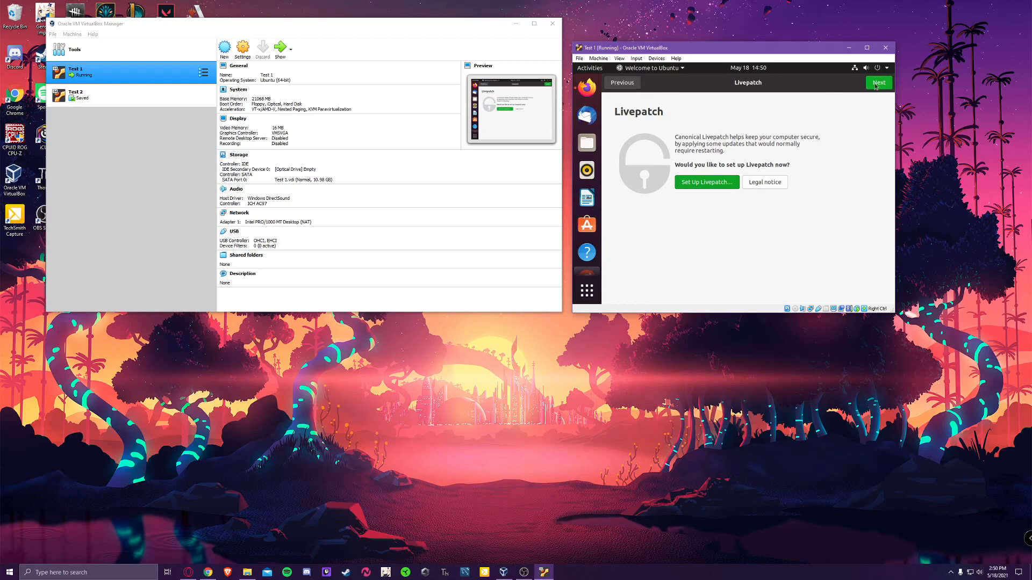
pyautogui.click(877, 83)
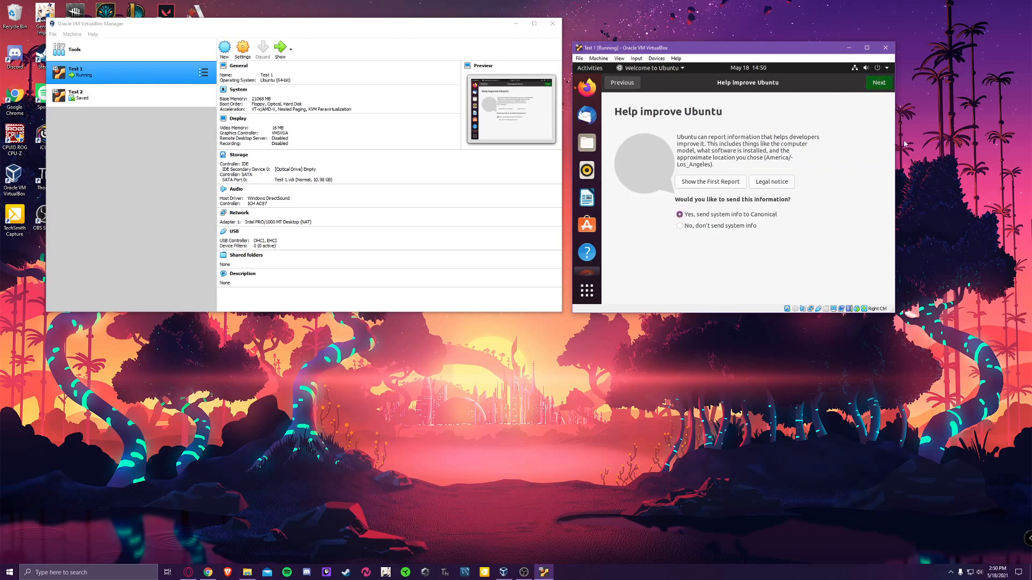
pyautogui.click(878, 83)
pyautogui.click(870, 81)
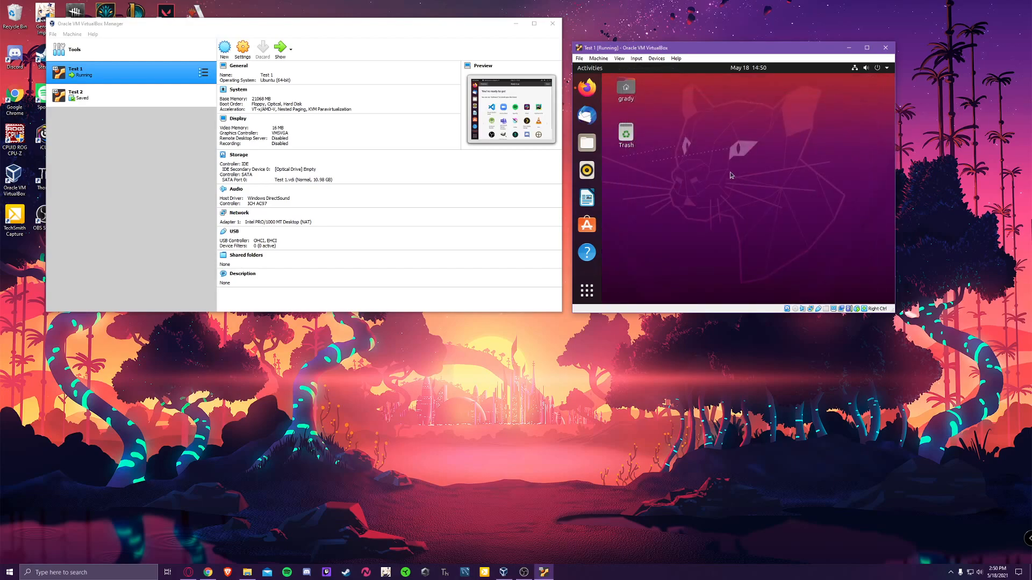
# View the contents of the home folder on the Ubuntu desktop and close it
pyautogui.doubleClick(627, 92)
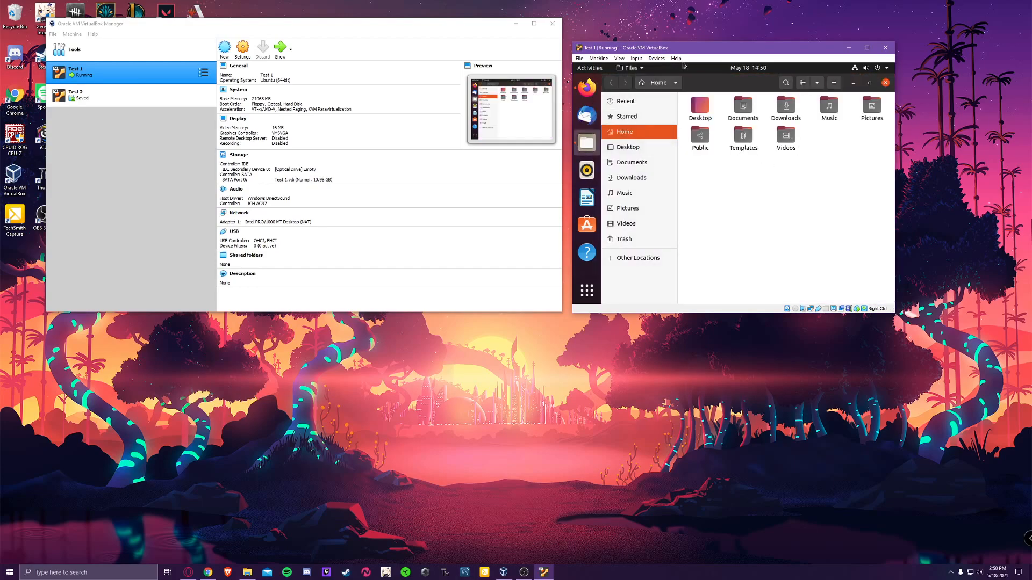
pyautogui.click(885, 82)
# Search the web for YouTube in Ubuntu's Firefox and open the YouTube site from the results
pyautogui.click(587, 92)
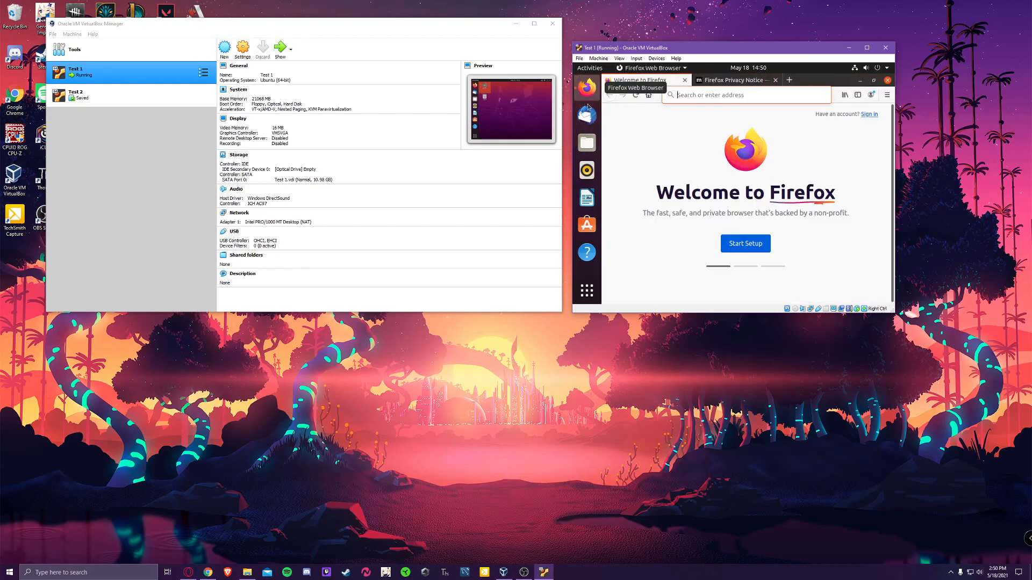
pyautogui.click(747, 94)
pyautogui.write('youtubve')
pyautogui.press('Return')
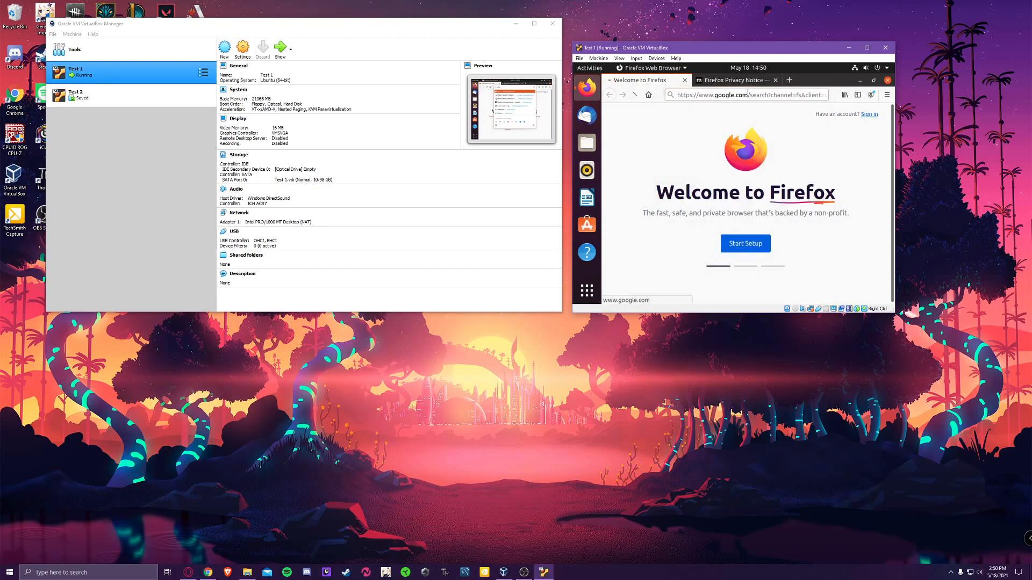
pyautogui.click(790, 173)
pyautogui.click(689, 225)
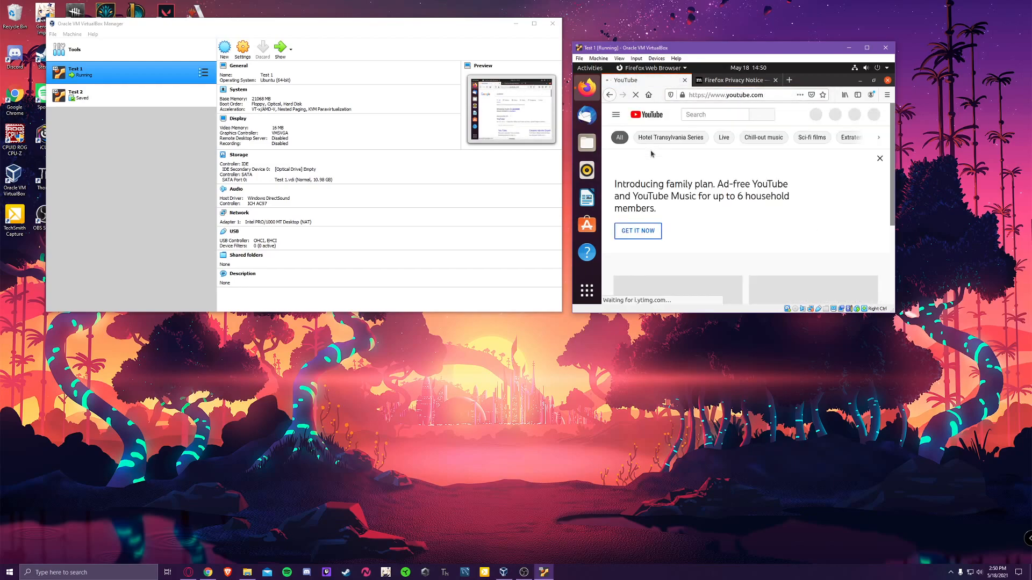
# Play the video "Easy Way to Remove Tree Stumps - Part 1", dismissing the sign-in notice, the ad and the YouTube Premium trial offer
pyautogui.scroll(-2, 764, 232)
pyautogui.scroll(-2, 764, 232)
pyautogui.scroll(-4, 850, 245)
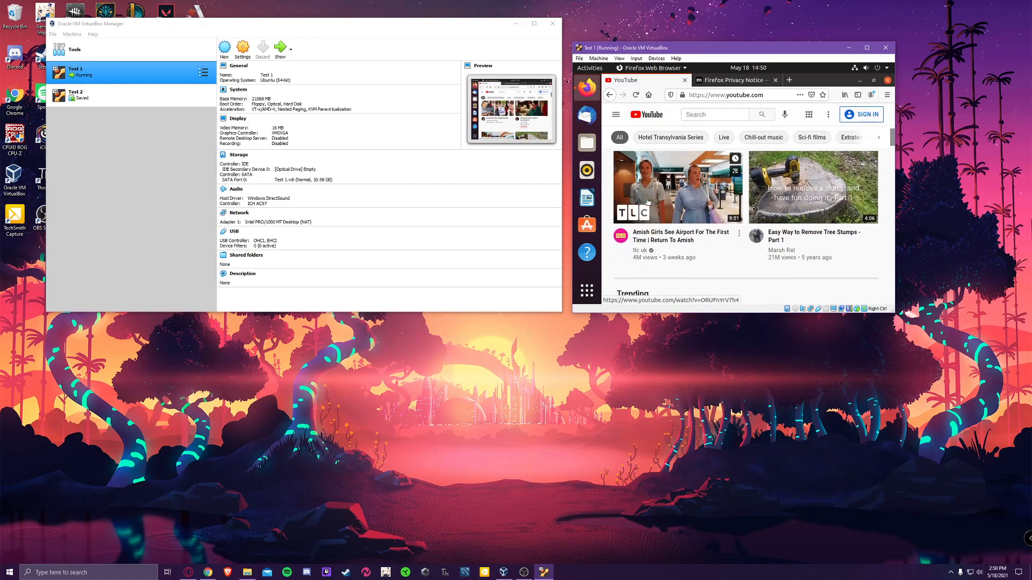
pyautogui.click(801, 173)
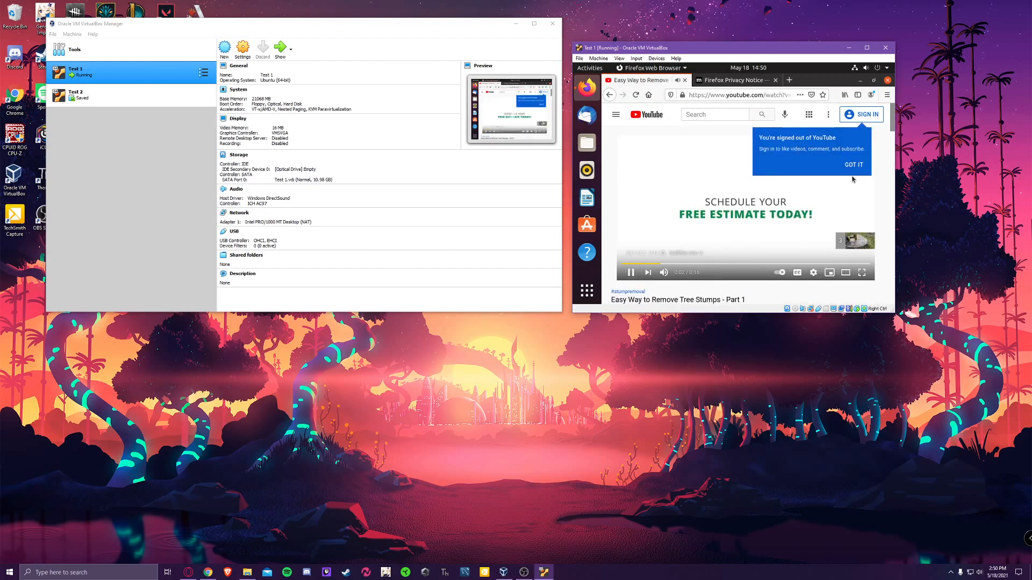
pyautogui.click(854, 164)
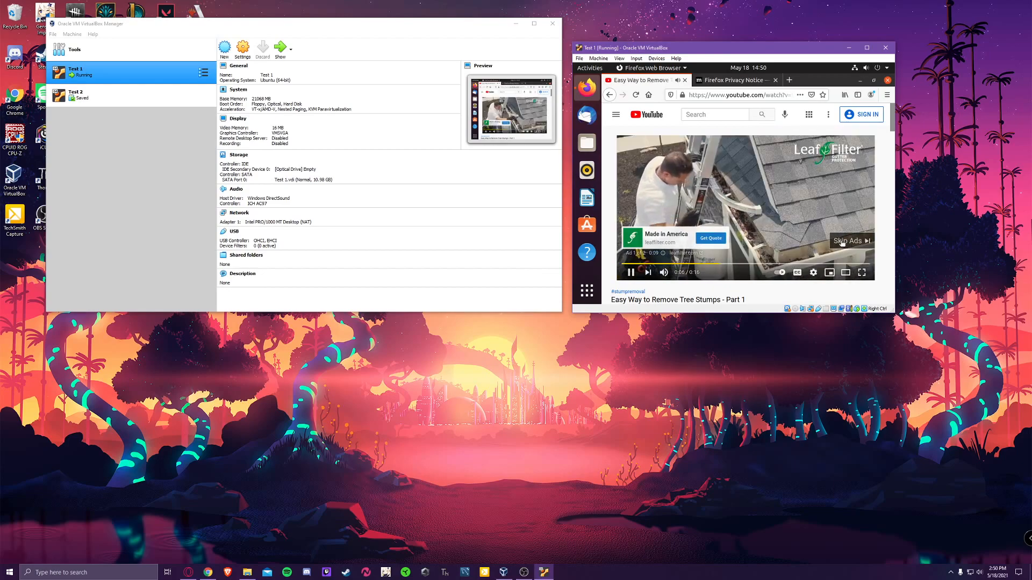
pyautogui.click(846, 240)
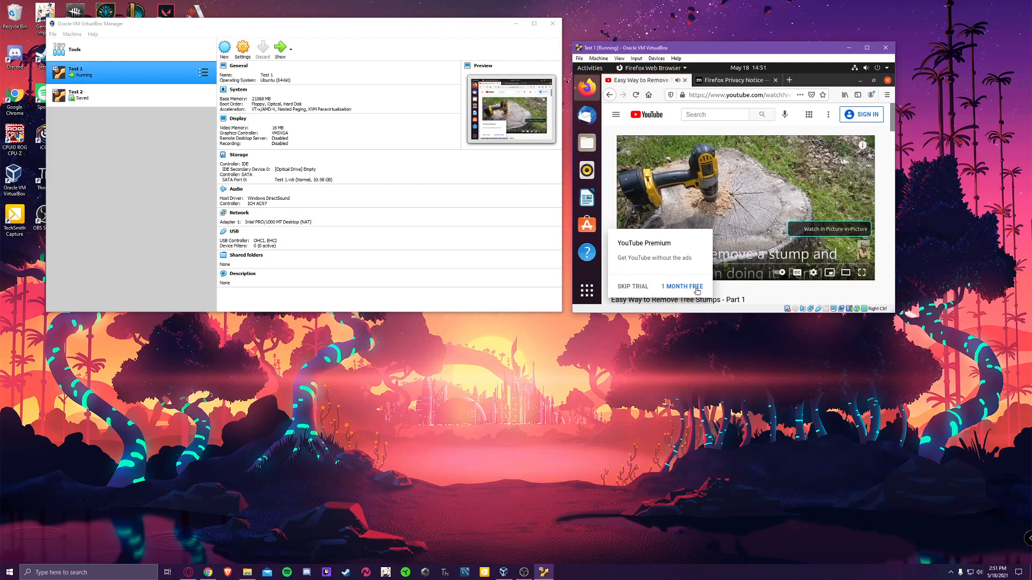
pyautogui.click(635, 288)
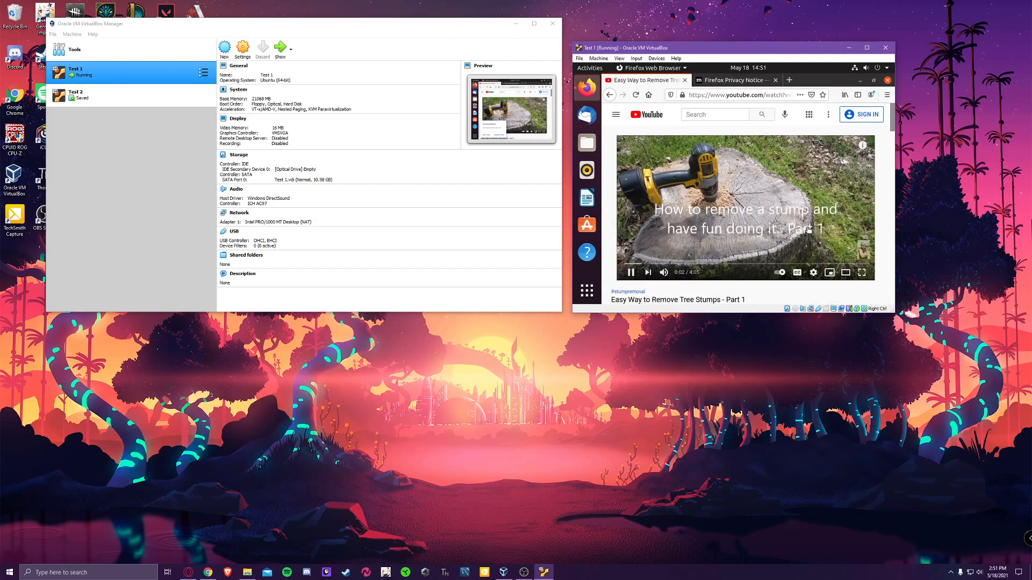
# Choose to report the detected system program problem, and cancel the password authentication request
pyautogui.moveTo(758, 257)
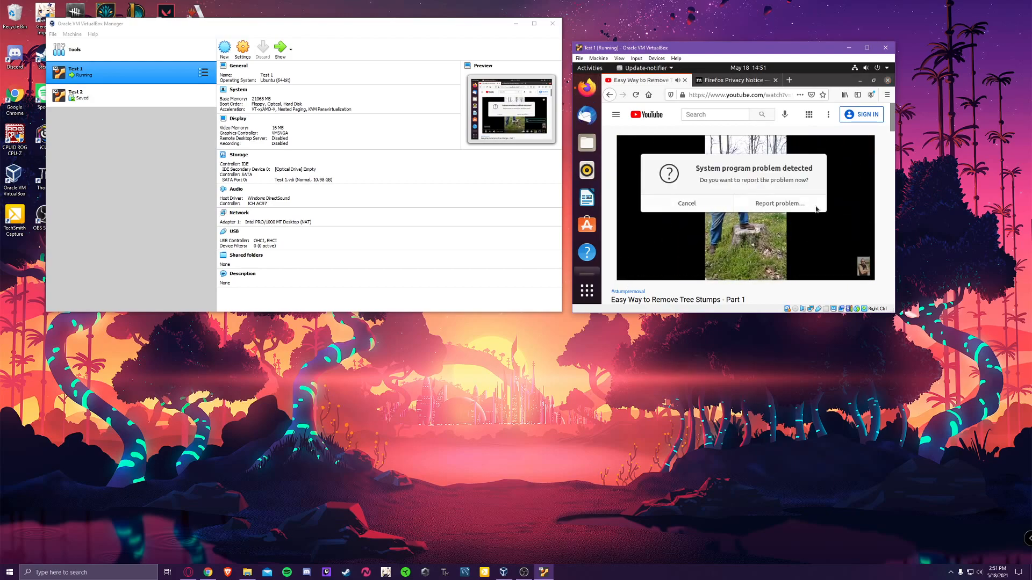
pyautogui.click(756, 204)
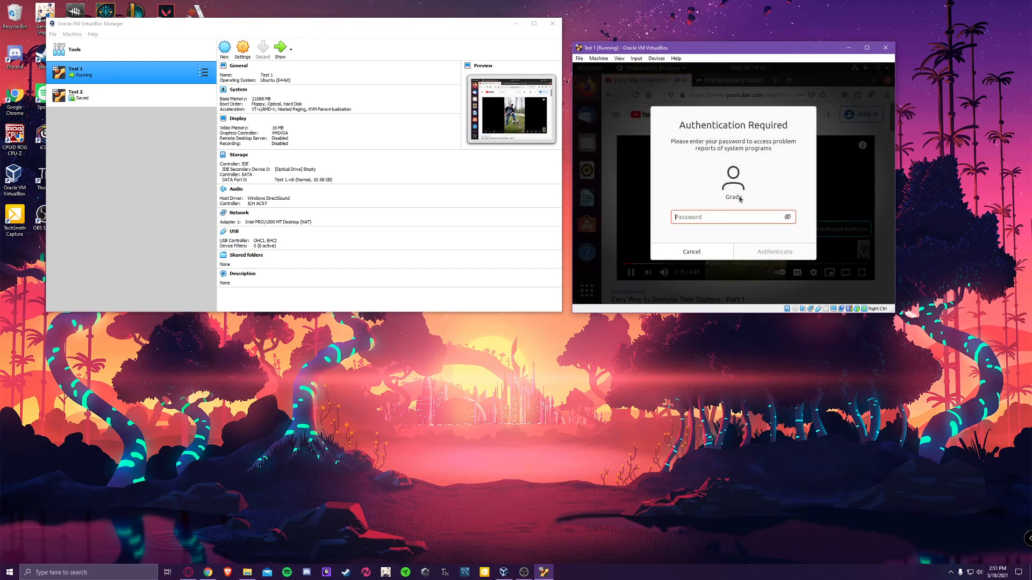
pyautogui.click(704, 247)
pyautogui.click(854, 179)
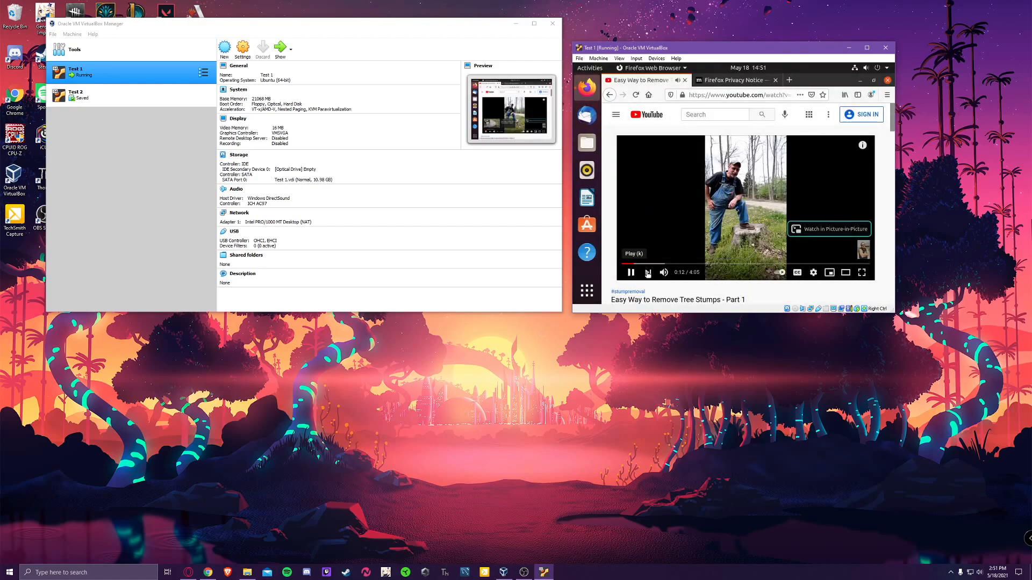